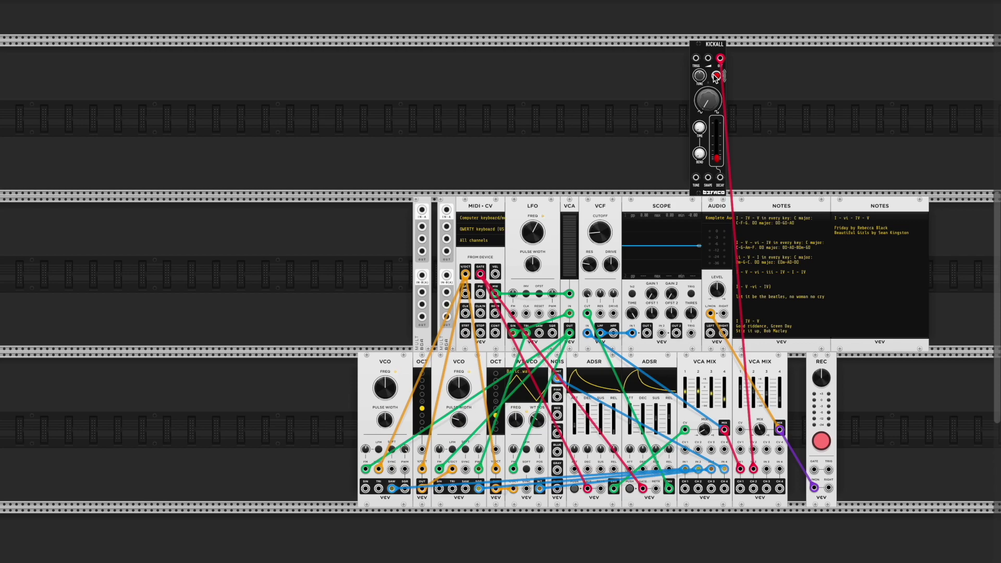
- Add the Progress MkII chord sequencer to the empty space in the top row, beside Kickall
right_click(552, 113)
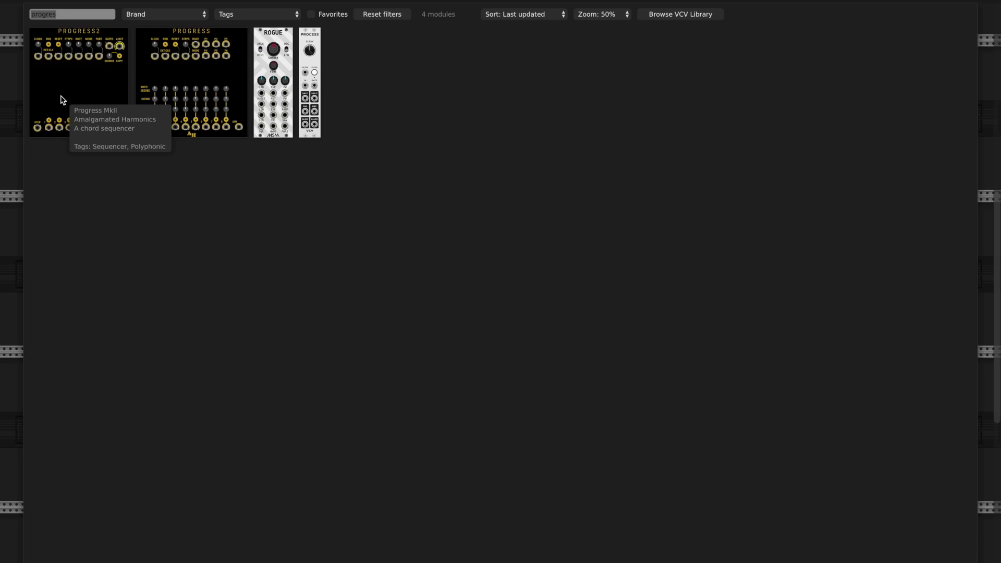
left_click(62, 99)
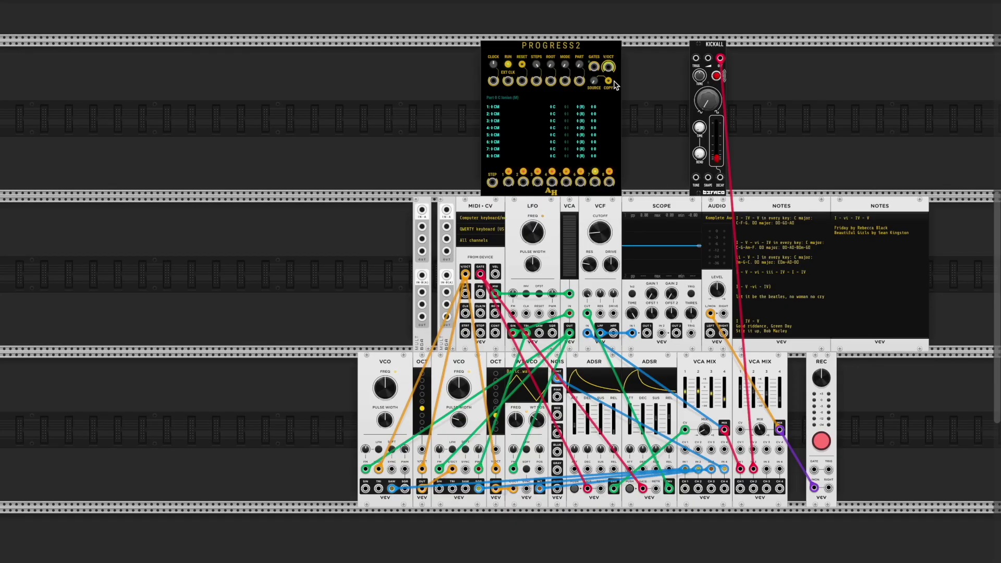
left_click_drag(608, 67, 515, 154)
- Delete the two existing mult modules and add a single mult module beside MIDI-CV in their place
key("Delete")
key("Delete")
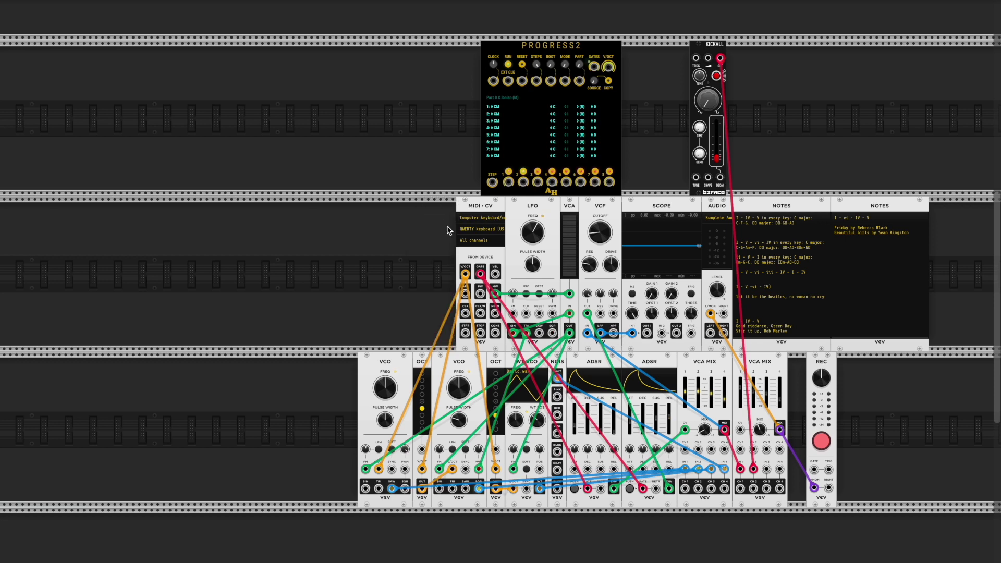
right_click(426, 234)
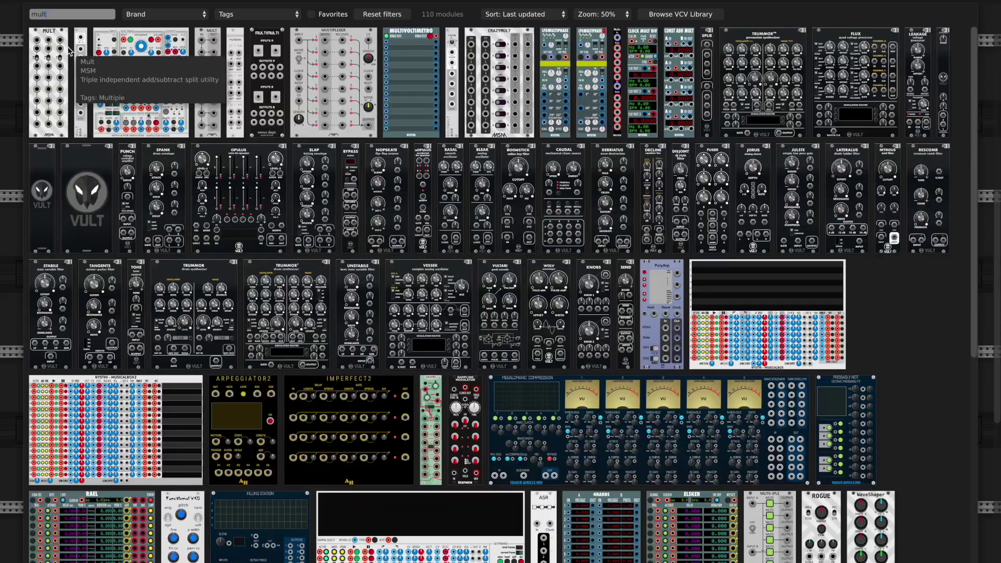
left_click(75, 49)
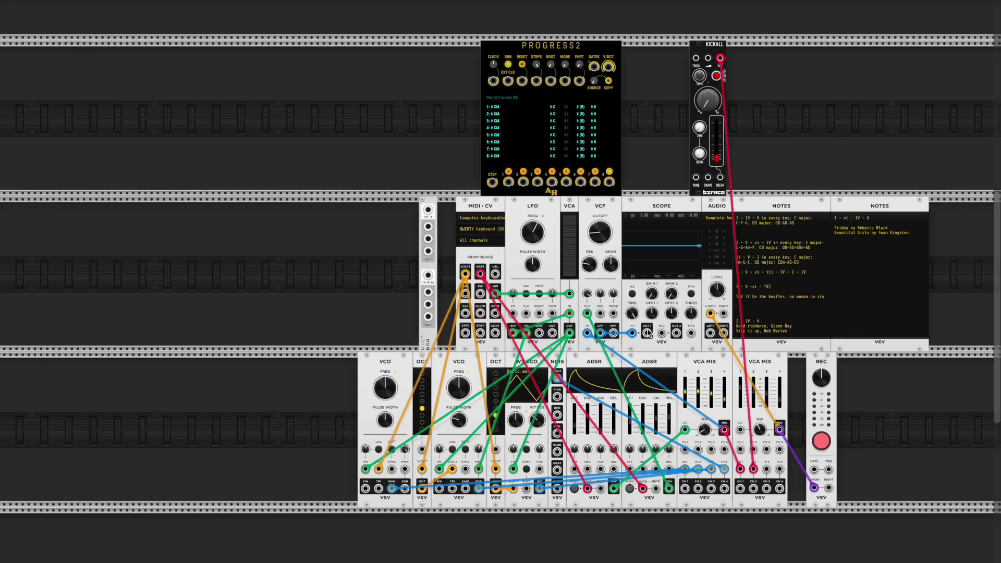
- Move the oscillator pitch cables from MIDI-CV's V/OCT to the mult's output, and patch Progress2's V/OCT into the mult's IN-A
left_click_drag(465, 275, 431, 262)
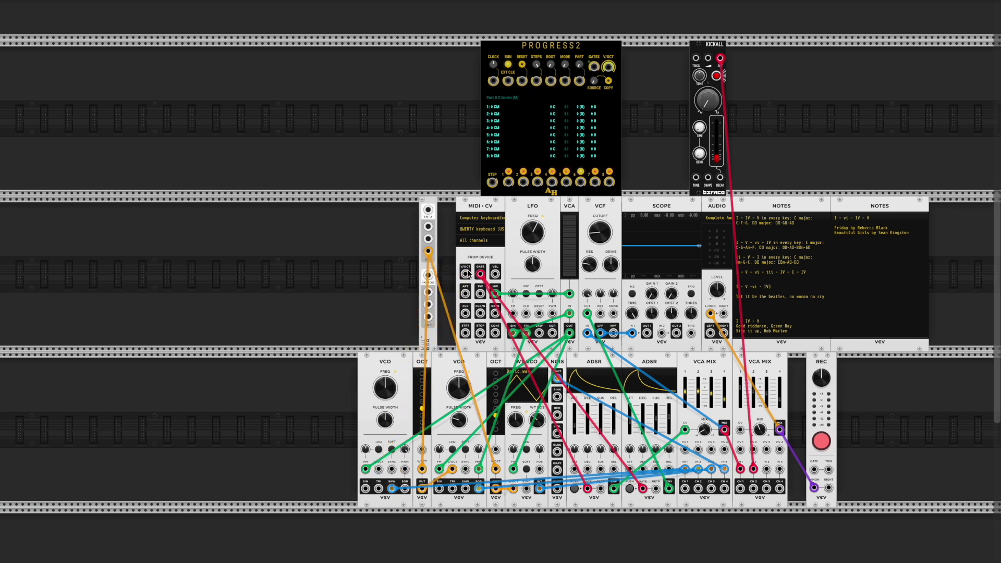
left_click_drag(378, 469, 428, 252)
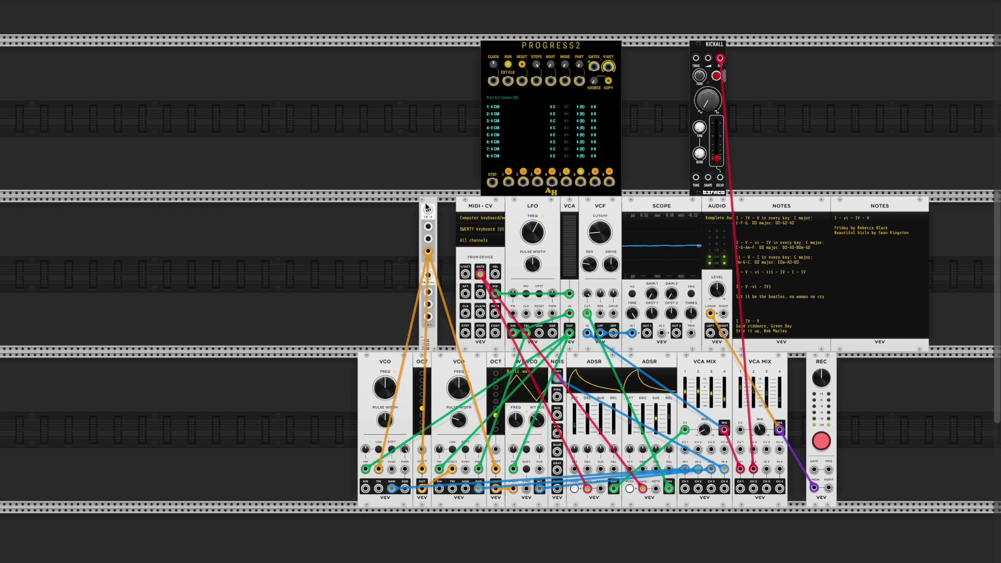
left_click_drag(607, 69, 428, 210)
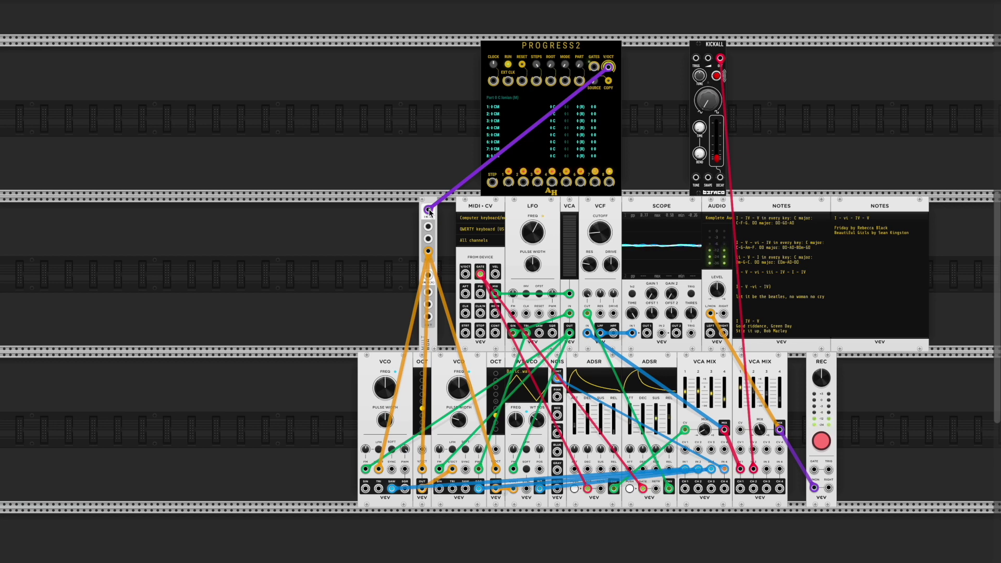
- Search the module library for "quant", add the VCV QNT quantizer beside Progress2, and patch its V/OCT input to Progress2's V/OCT output
right_click(629, 130)
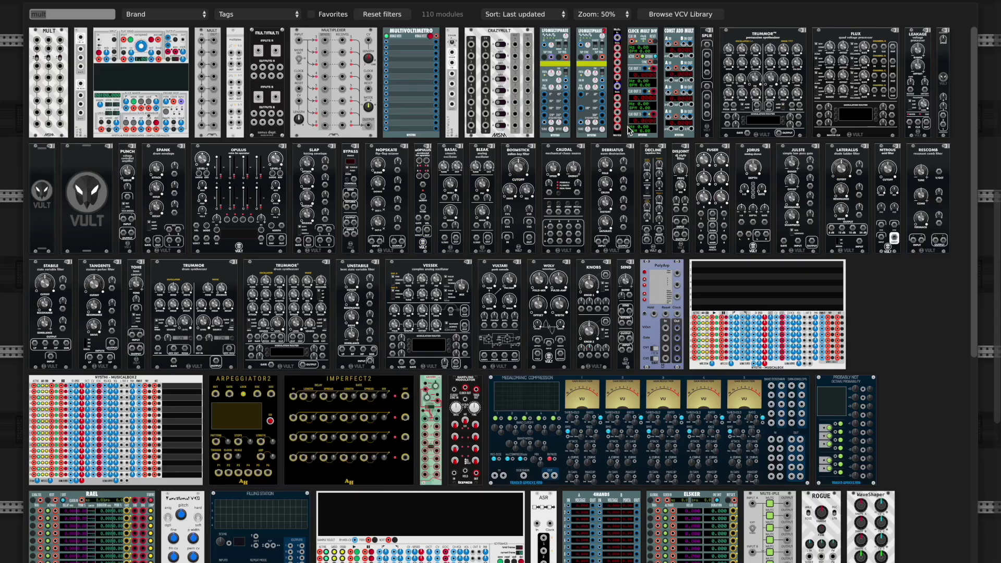
type("quant")
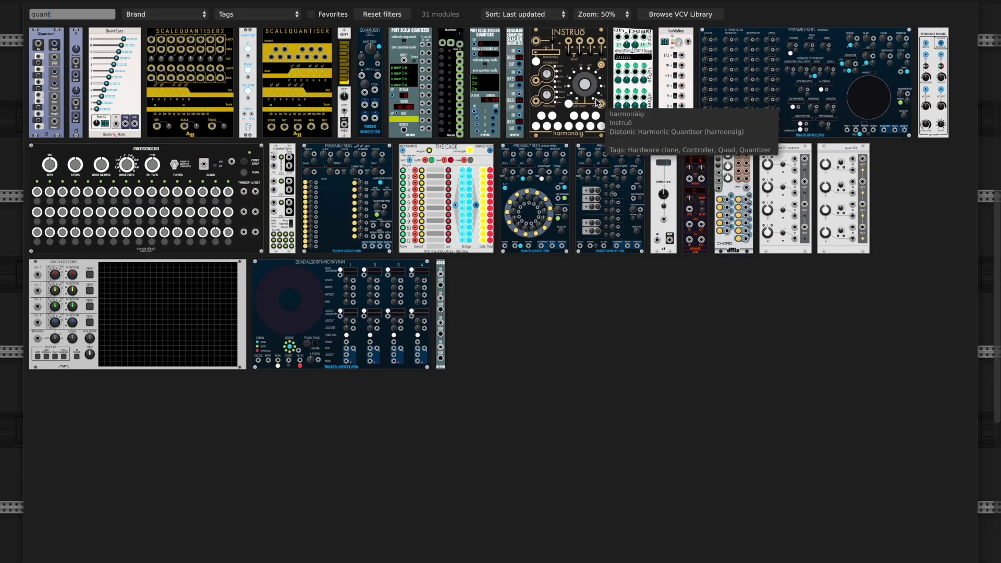
left_click(344, 70)
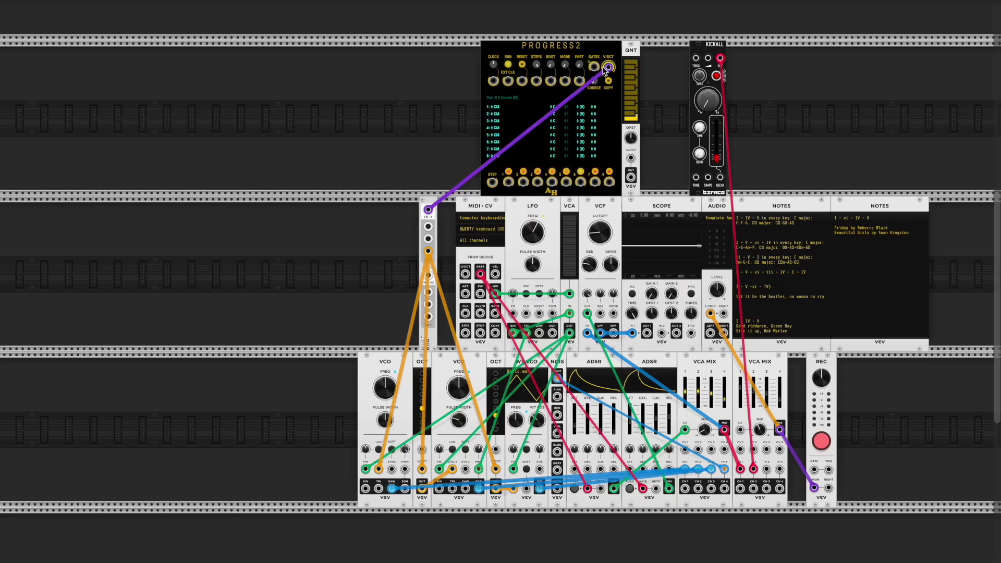
left_click_drag(631, 157, 608, 68)
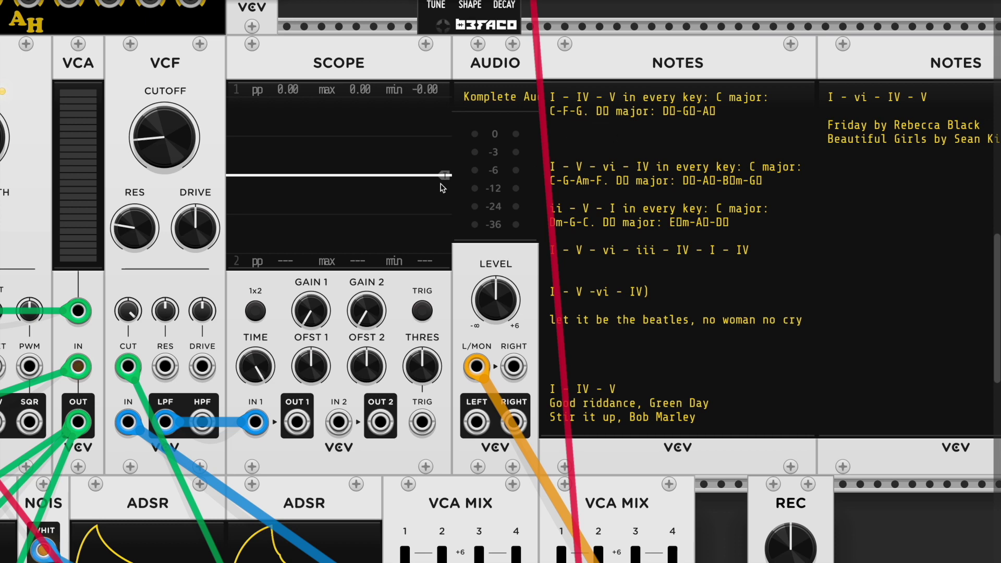
- Set the root notes in Progress2 to F for chord 2 and G for chord 3
scroll(532, 171, "up", 5)
scroll(532, 170, "left", 4)
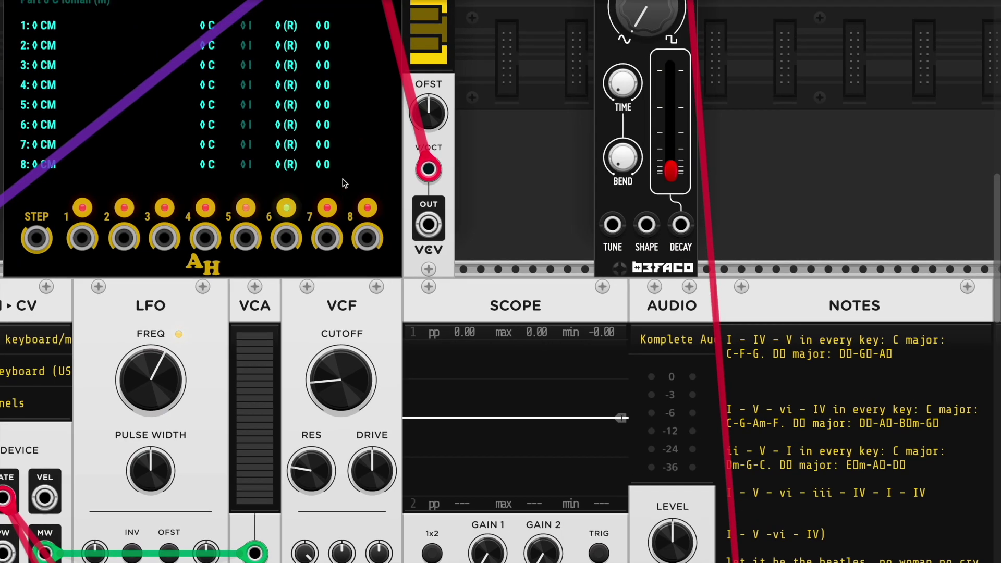
scroll(344, 182, "up", 2)
scroll(349, 167, "left", 3)
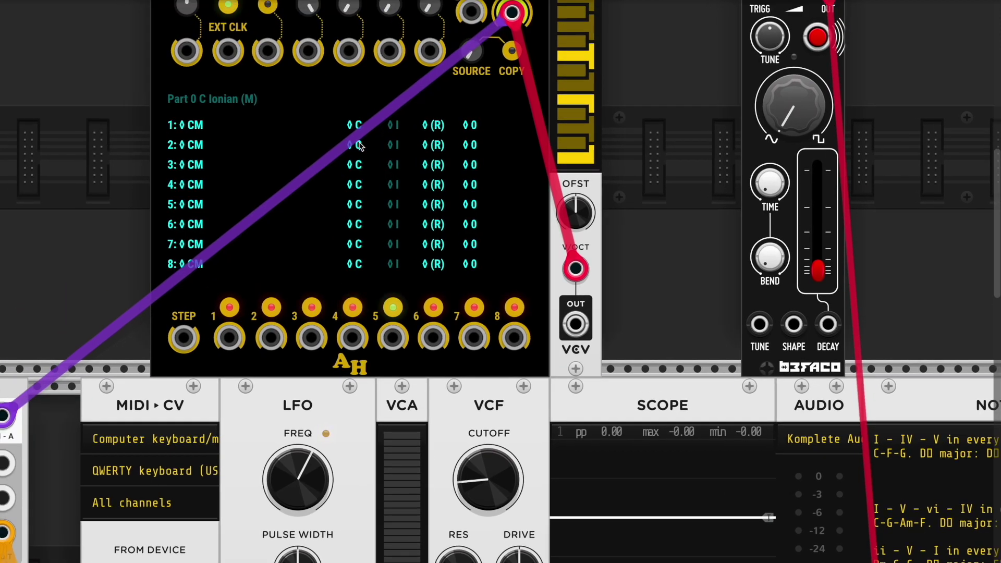
left_click(359, 134)
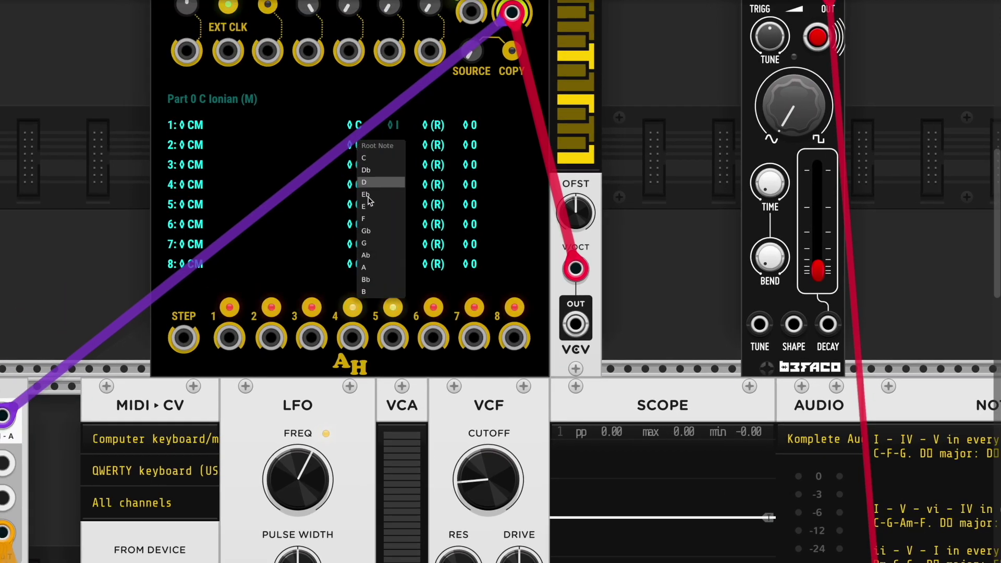
left_click(365, 220)
left_click(357, 166)
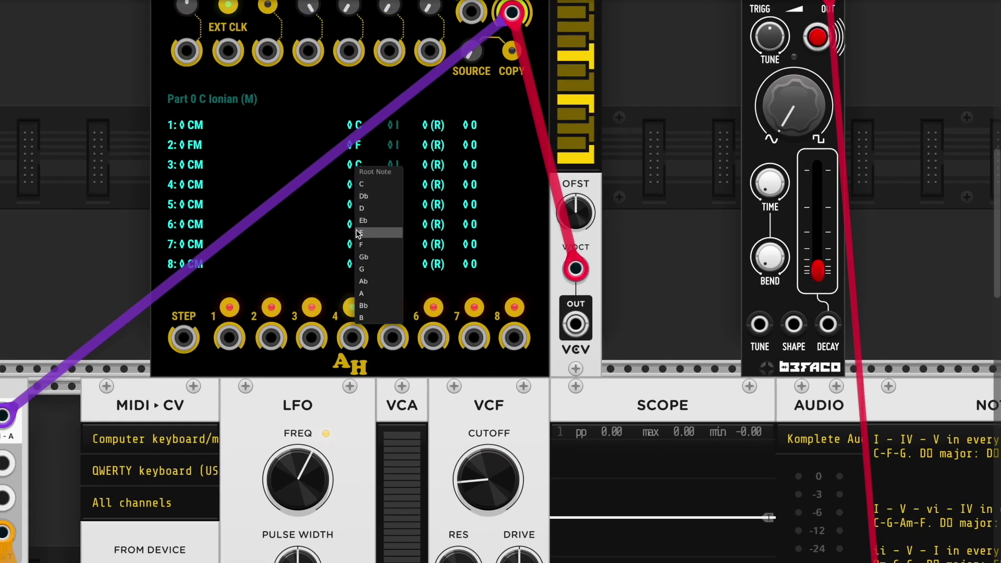
left_click(361, 268)
- Limit the Progress2 sequence to three steps
scroll(325, 165, "up", 1)
scroll(326, 165, "up", 1)
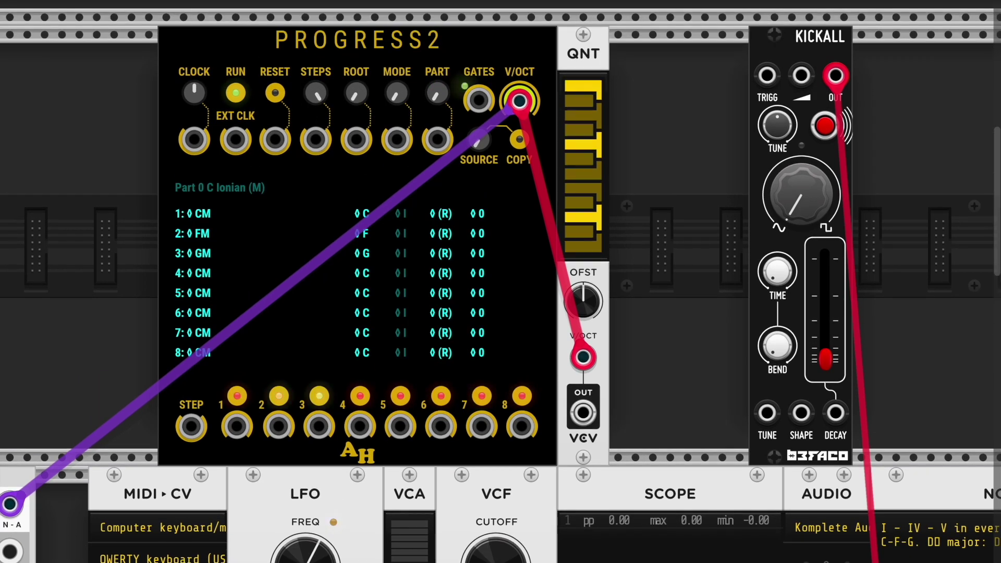
left_click_drag(316, 90, 316, 93)
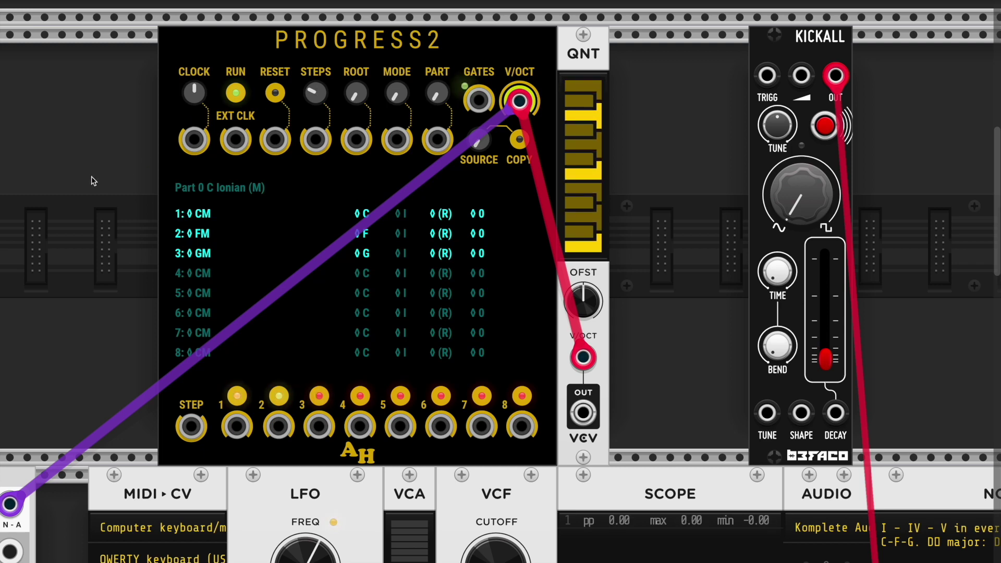
- Move the second VCA MIX up against REC, leaving a gap after the first VCA MIX
scroll(91, 180, "down", 2)
scroll(91, 180, "left", 2)
scroll(92, 182, "down", 3)
scroll(92, 181, "left", 5)
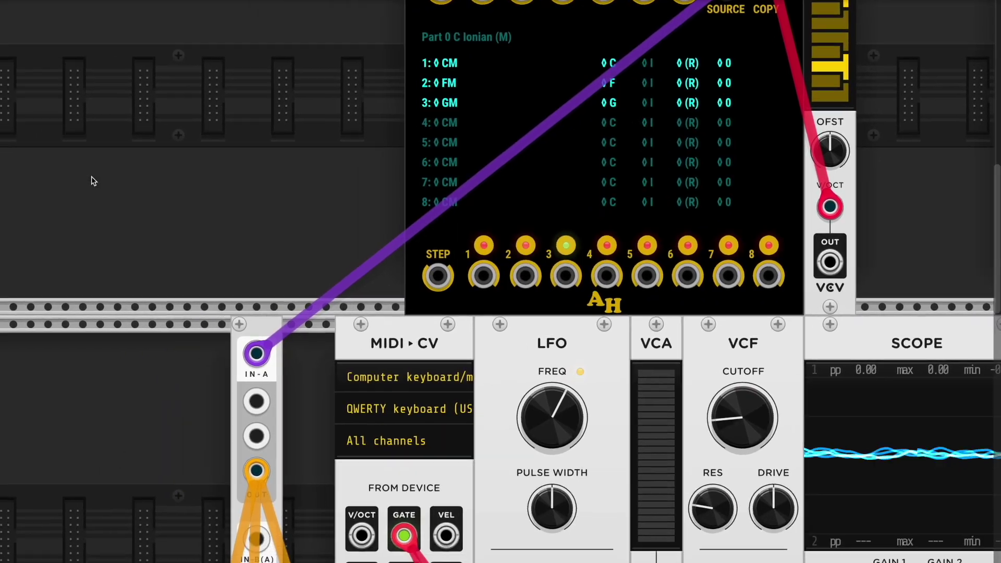
scroll(318, 412, "right", 15)
scroll(318, 411, "down", 10)
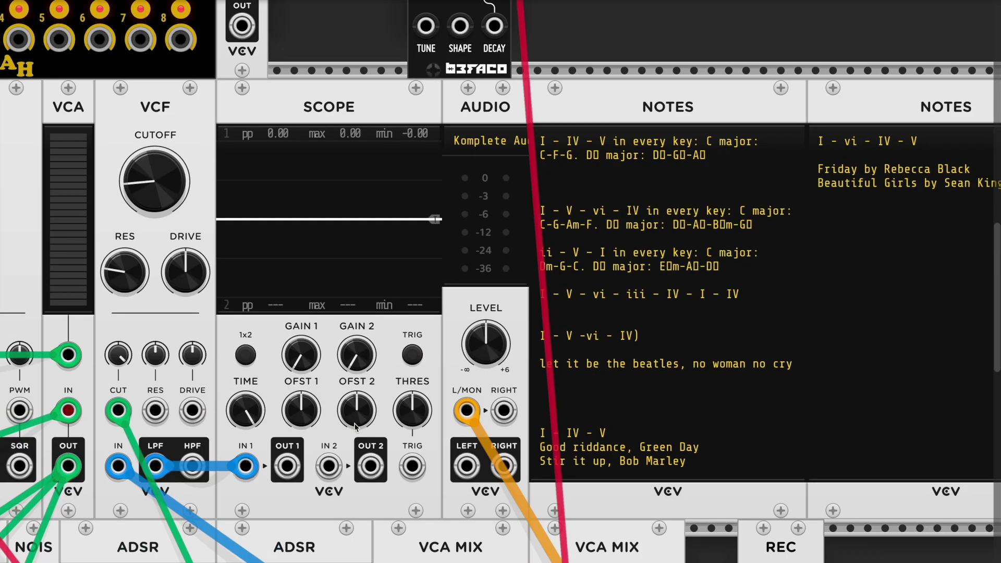
scroll(354, 426, "up", 3)
scroll(355, 428, "up", 1)
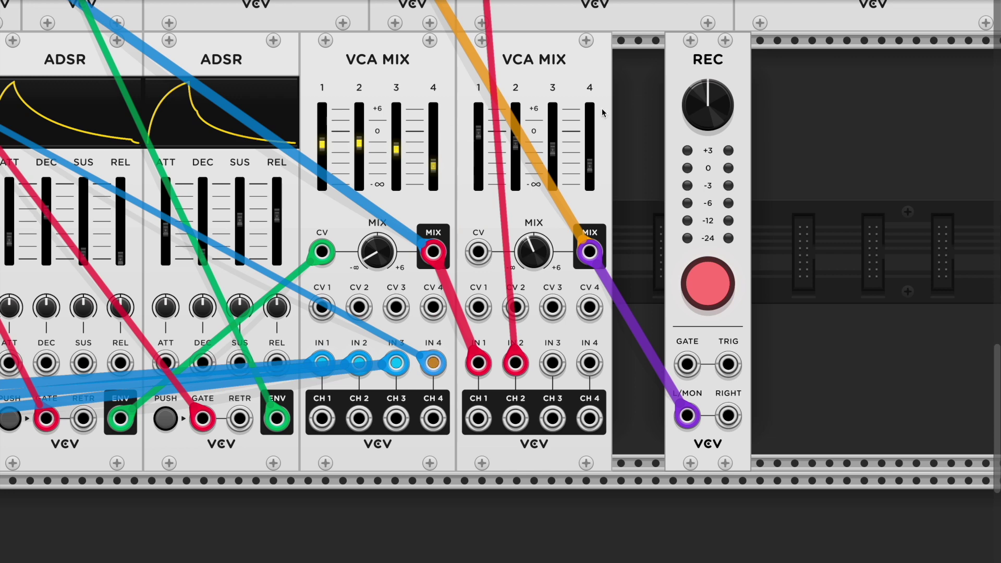
scroll(602, 112, "up", 2)
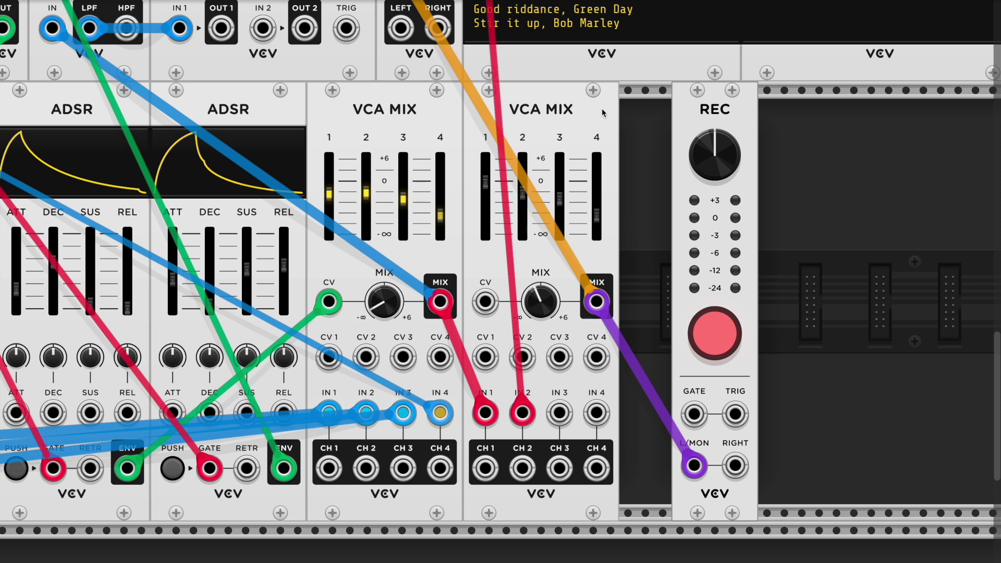
left_click_drag(554, 115, 605, 130)
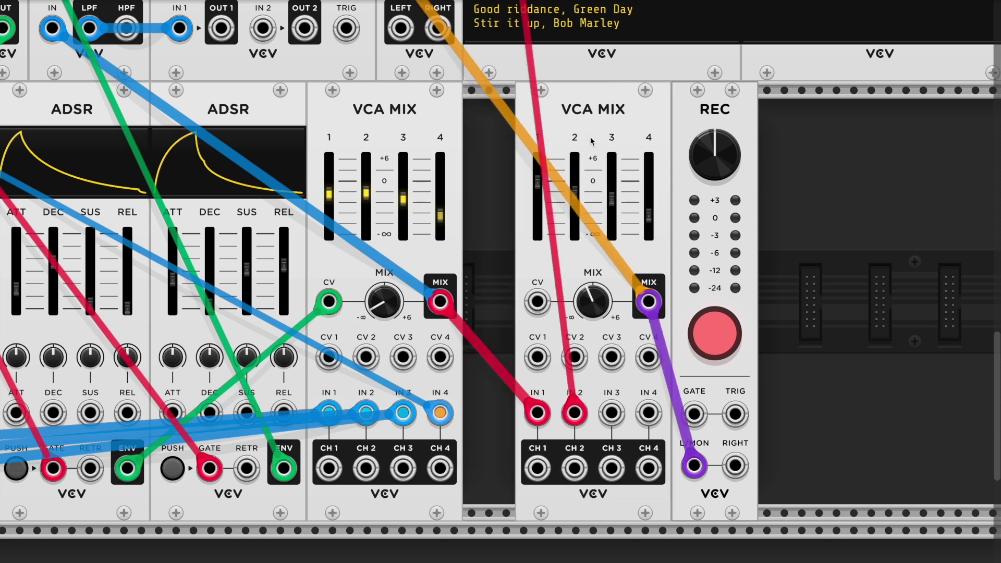
- Search the module library for "reve" and add the Befaco Spring Reverb between the two VCA MIX modules
right_click(490, 210)
type("rec")
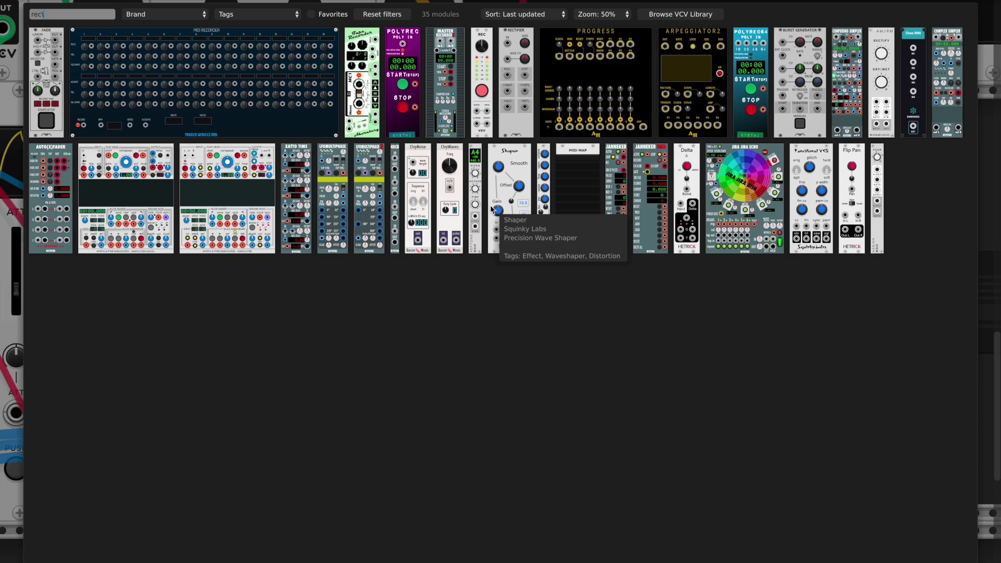
key("BackSpace")
type("ver")
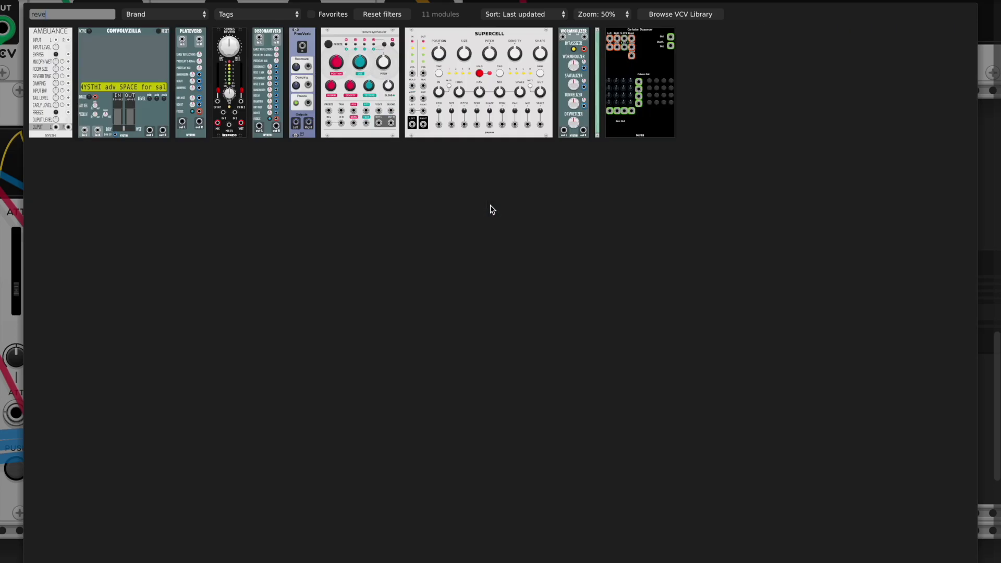
left_click(238, 82)
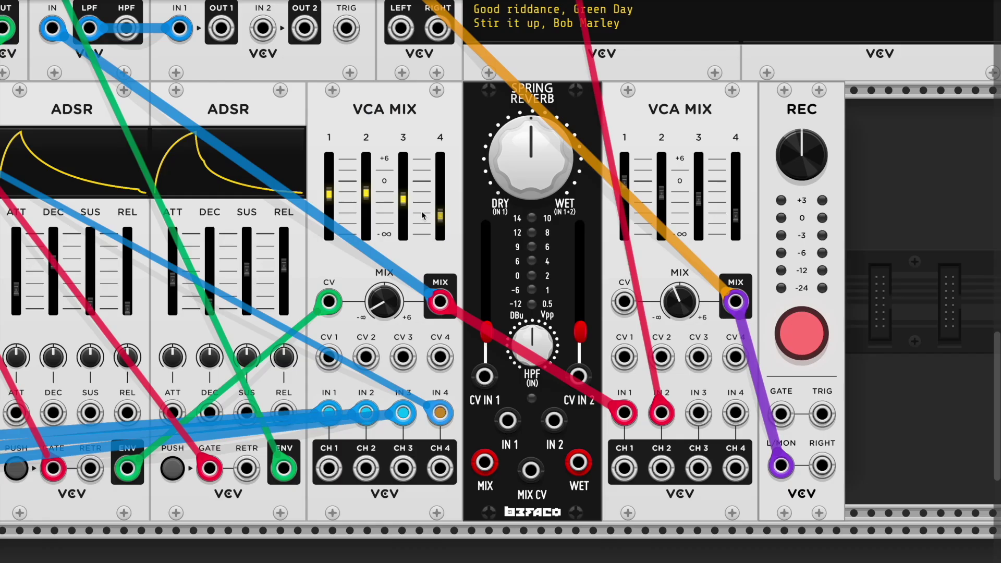
- Reroute the first VCA MIX's mix output into the reverb's IN 1, and patch the reverb's WET output to the second mixer's IN 1
left_click_drag(624, 413, 507, 421)
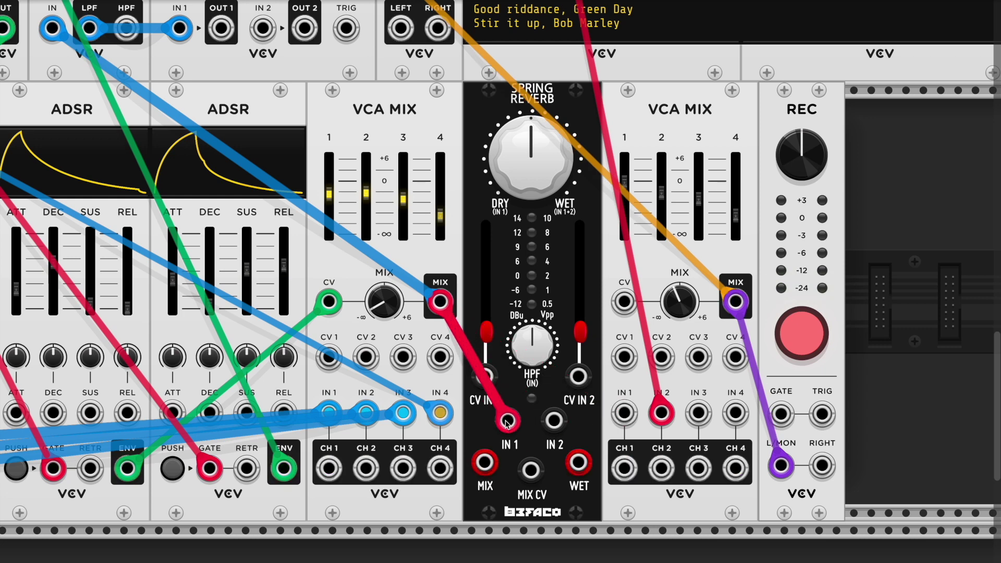
left_click_drag(578, 462, 622, 414)
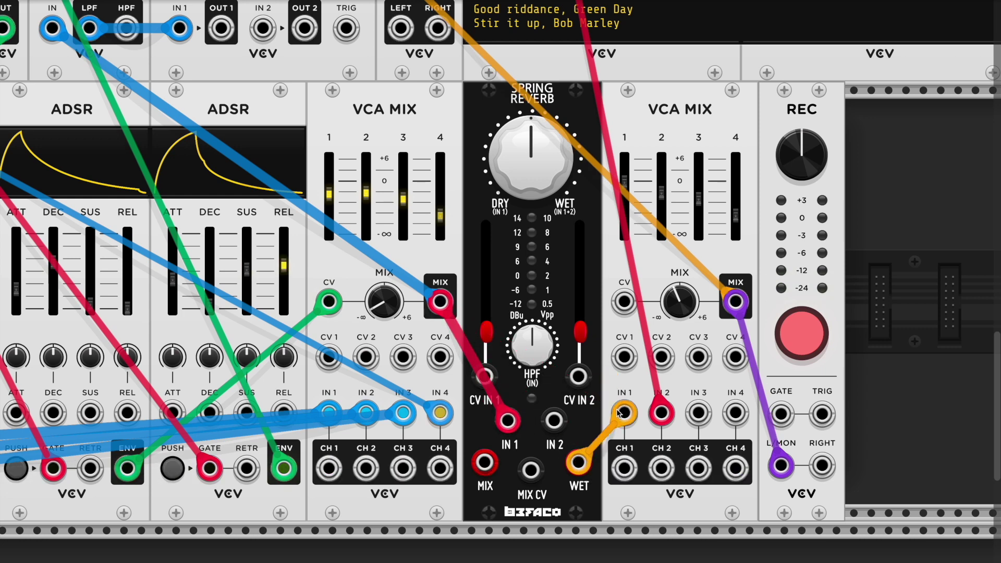
- Raise both input level faders on Spring Reverb and turn its dry/wet balance well toward dry
left_click_drag(486, 331, 487, 261)
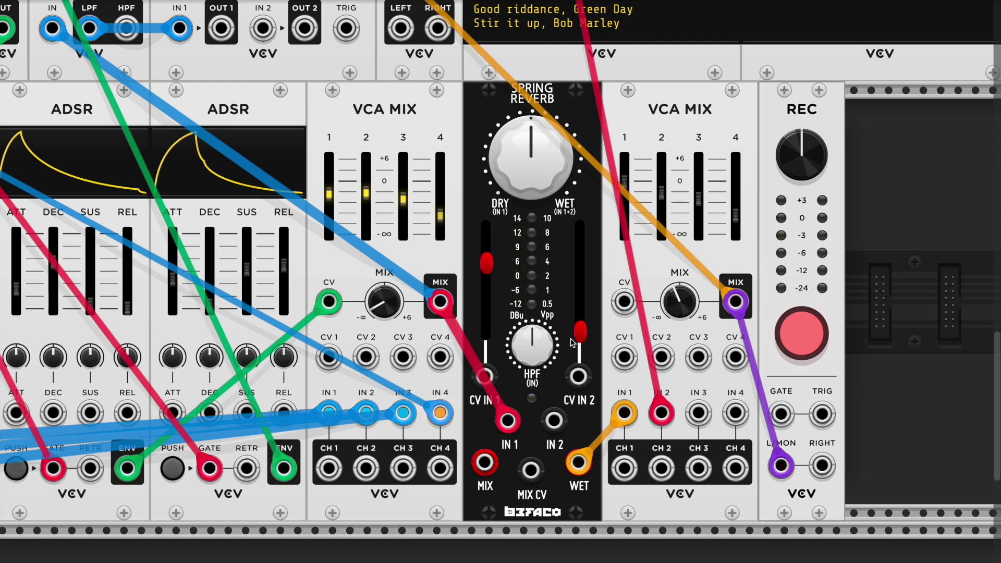
left_click_drag(579, 332, 579, 285)
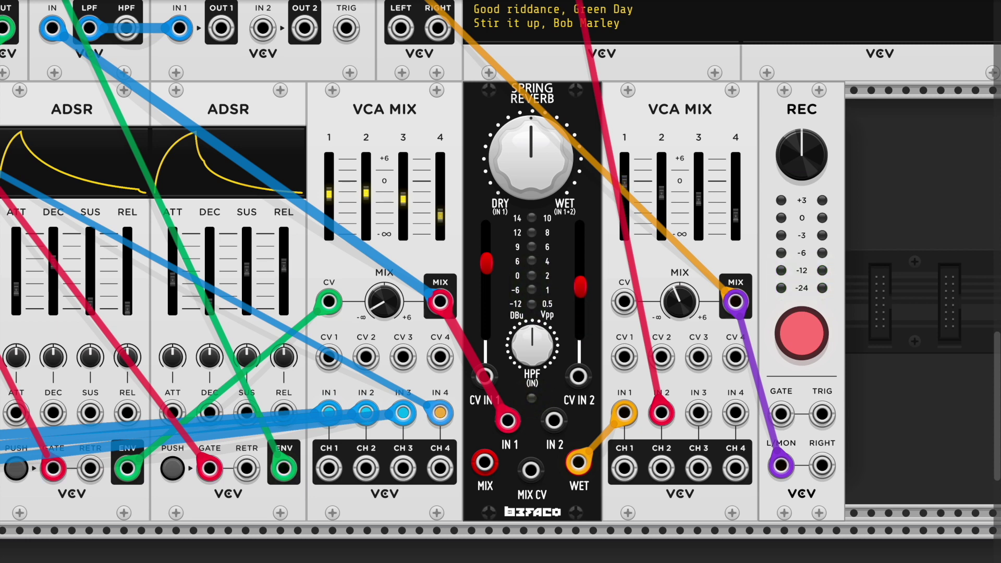
left_click_drag(486, 263, 486, 254)
left_click_drag(531, 156, 531, 184)
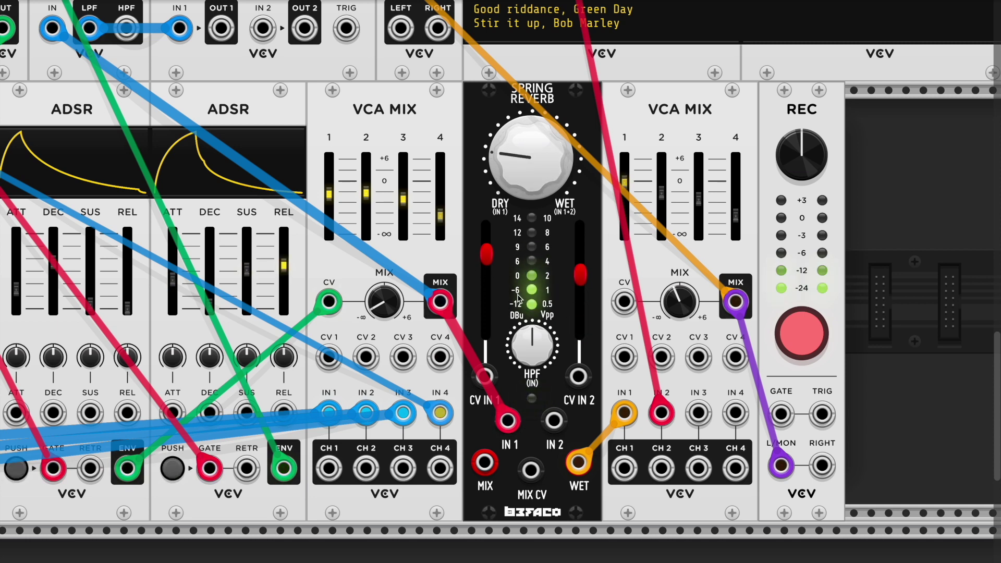
- Move the reverb's output cable from WET to MIX, lower its first input fader, raise the second, and set dry/wet slightly toward dry
left_click_drag(577, 461, 484, 462)
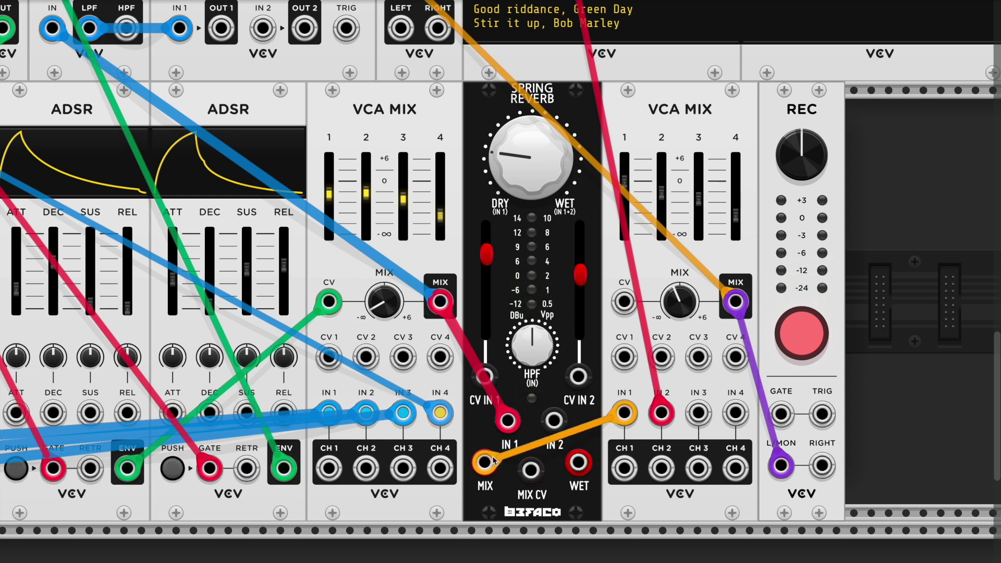
left_click_drag(575, 279, 575, 265)
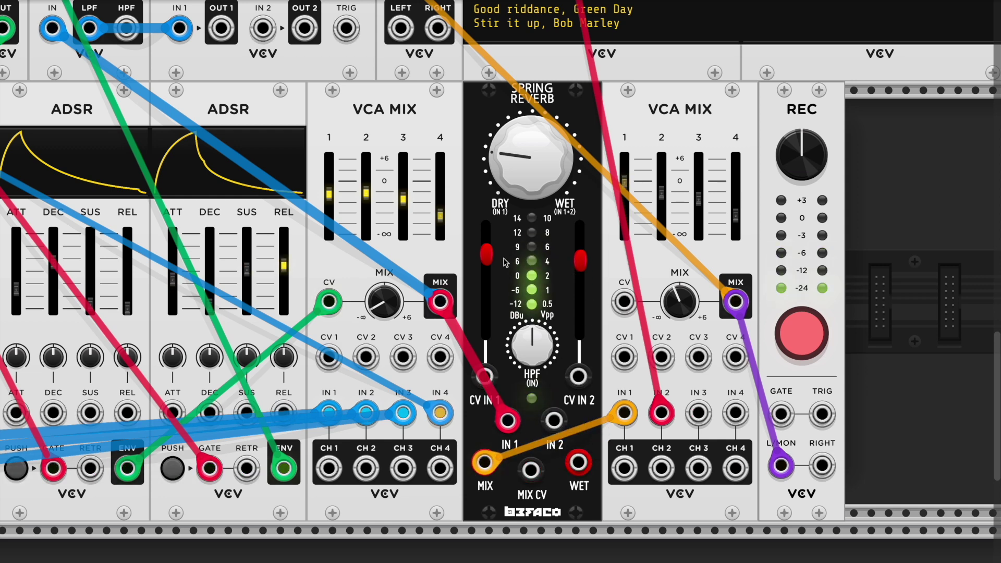
left_click_drag(487, 255, 486, 283)
left_click_drag(580, 257, 580, 239)
mouse_move(522, 167)
left_mouse_down()
mouse_move(521, 146)
mouse_move(521, 164)
left_mouse_up()
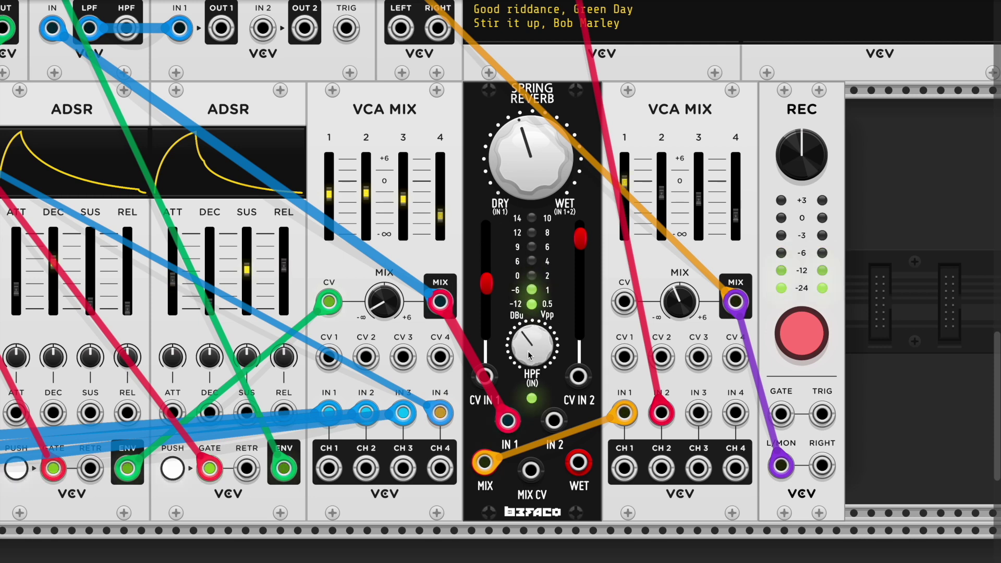
- Reroute both gate cables from the MIDI-CV GATE output to Progress2's GATES output
scroll(482, 347, "up", 15)
scroll(482, 347, "left", 10)
scroll(483, 347, "down", 2)
scroll(483, 347, "left", 3)
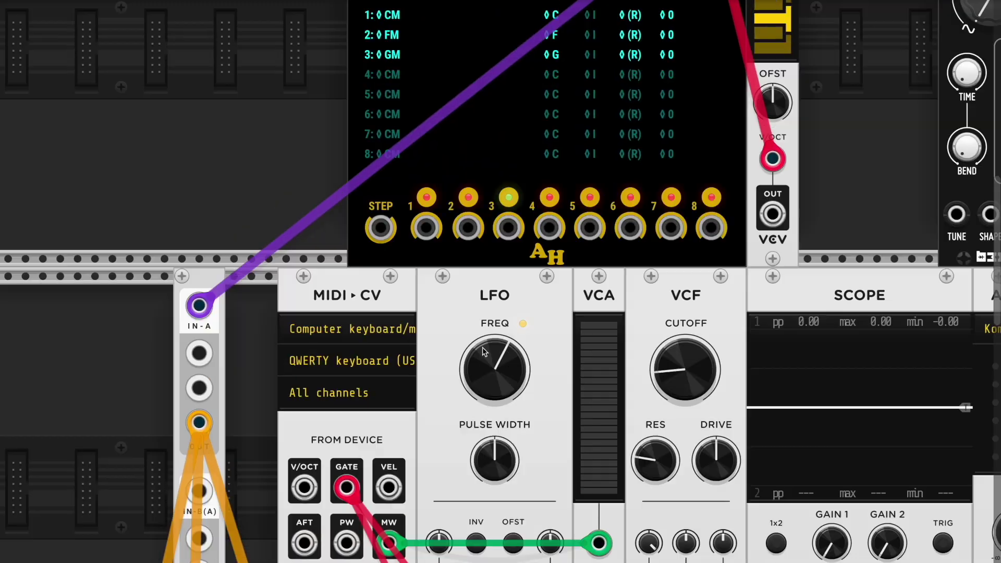
left_click_drag(396, 348, 674, 19)
scroll(488, 374, "down", 1)
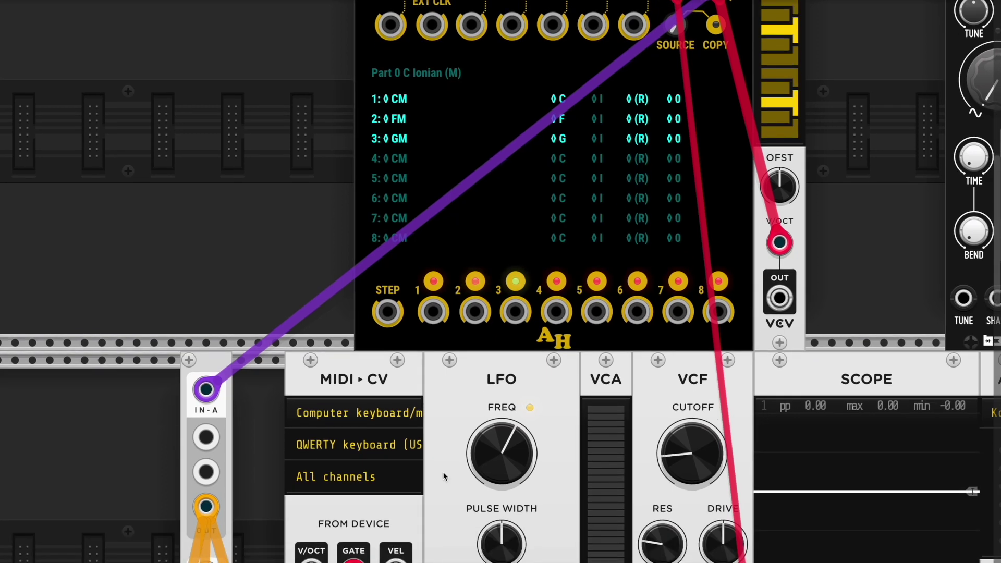
left_click_drag(459, 560, 672, 107)
scroll(492, 268, "down", 5)
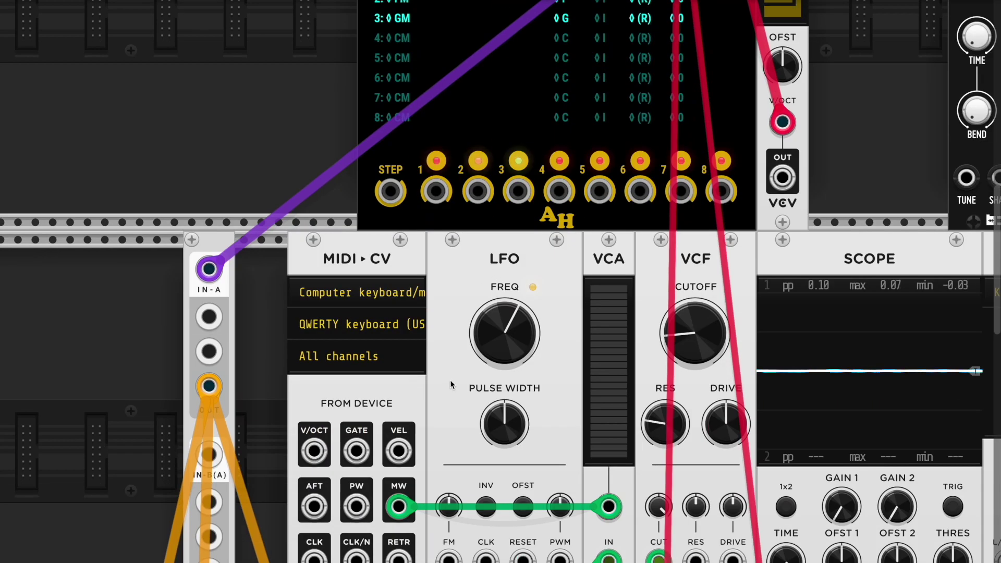
- Raise the mix level of the VCA MIX that feeds the Spring Reverb
scroll(450, 379, "up", 8)
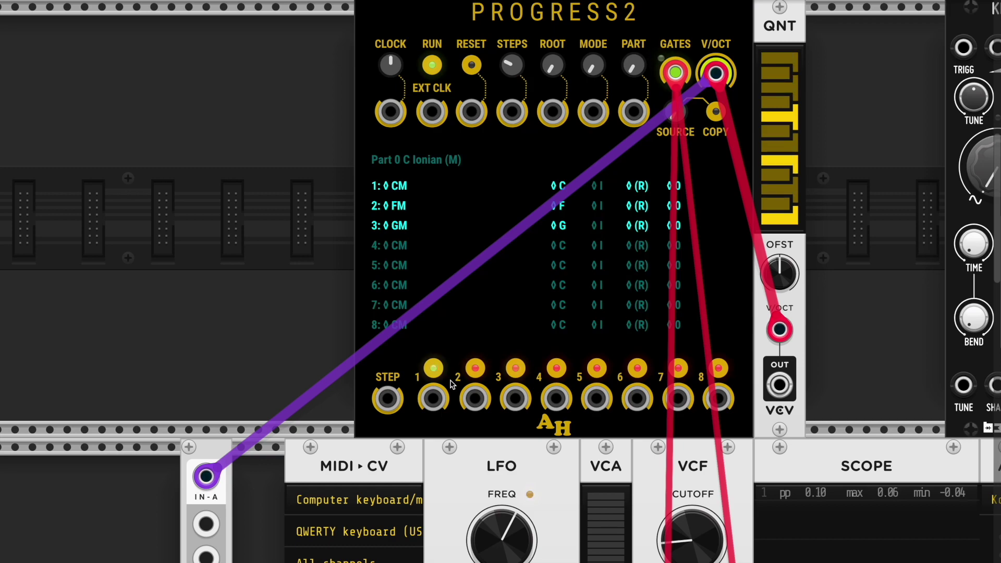
scroll(450, 384, "down", 3)
scroll(451, 383, "right", 4)
scroll(449, 380, "down", 20)
scroll(449, 380, "right", 16)
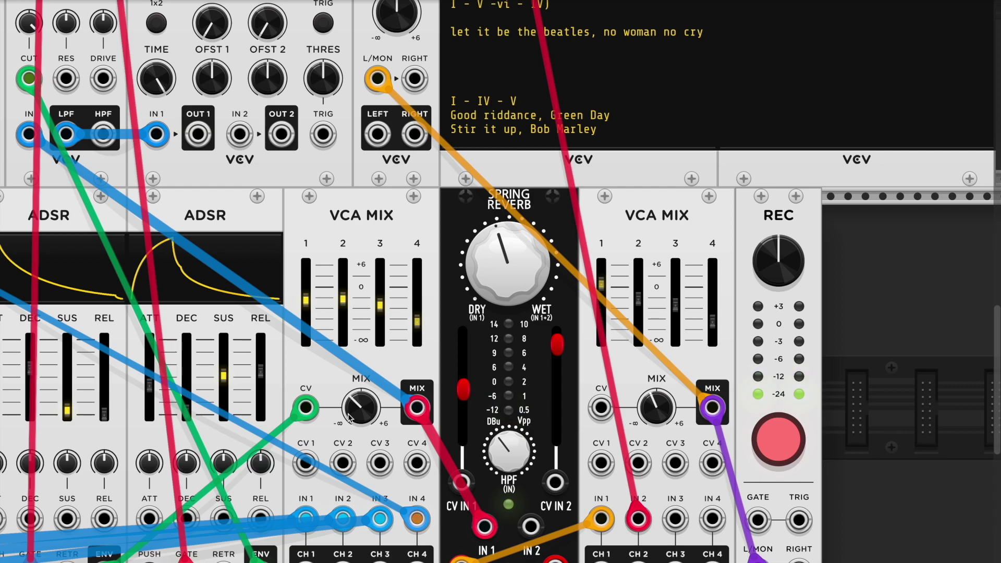
- Set Progress2 to play 4 steps and change step 2's root note to G
scroll(349, 416, "up", 18)
scroll(349, 417, "left", 4)
scroll(349, 417, "up", 3)
scroll(350, 417, "left", 2)
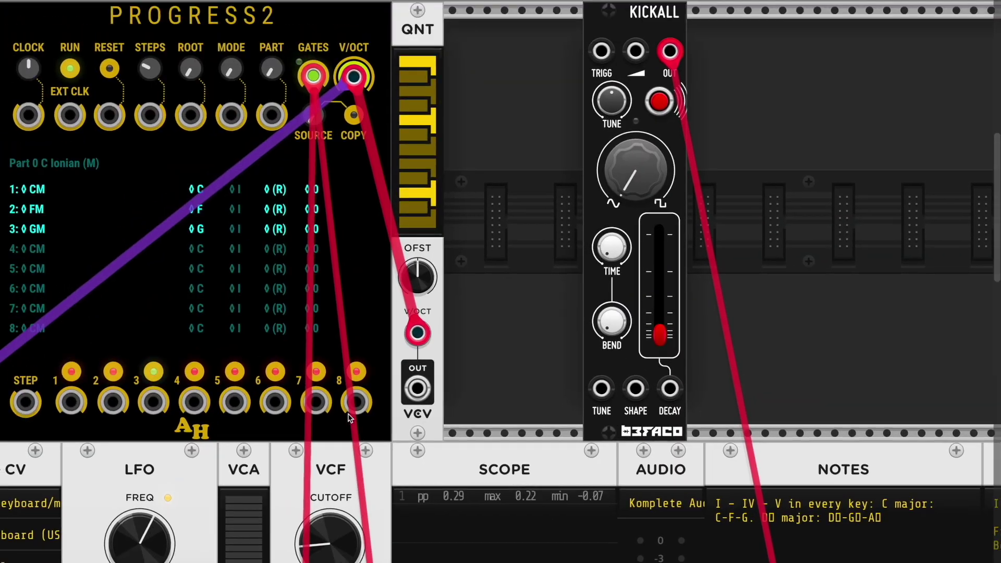
scroll(349, 417, "down", 6)
scroll(349, 416, "right", 3)
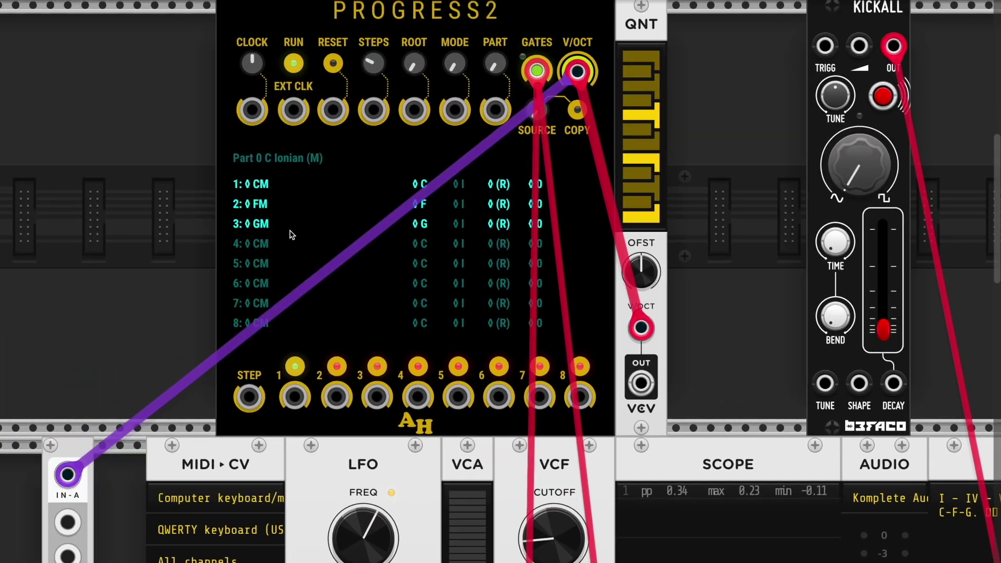
left_click(263, 244)
left_click_drag(371, 62, 371, 52)
left_click(422, 206)
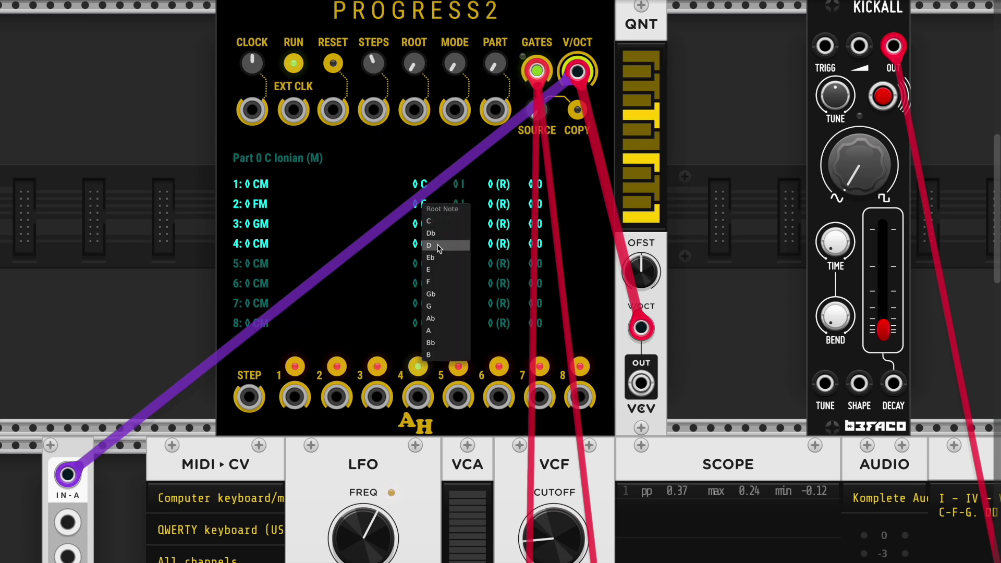
left_click(432, 307)
- Set Progress2 step 4 to root note A with a minor (m) chord
left_click(426, 249)
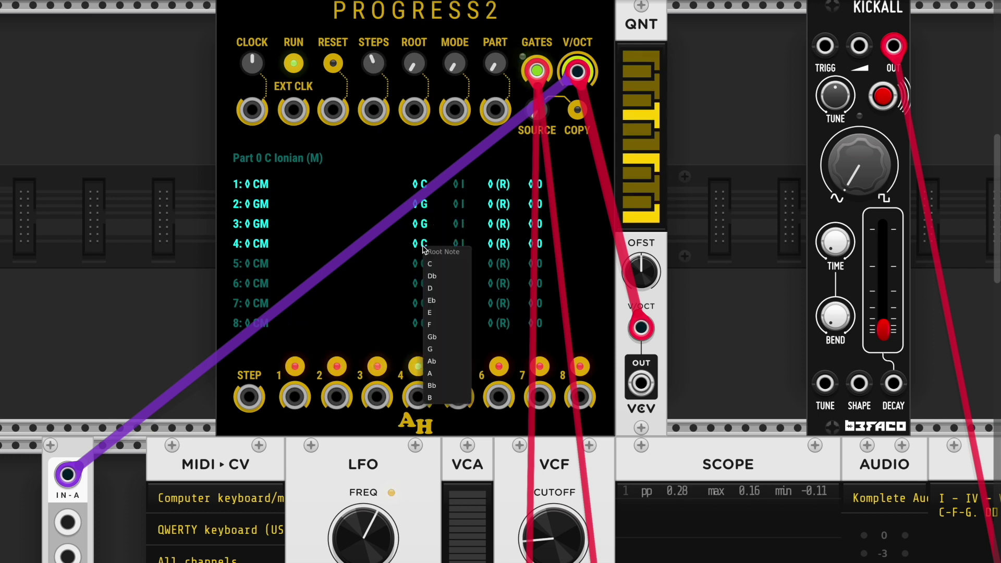
left_click(447, 372)
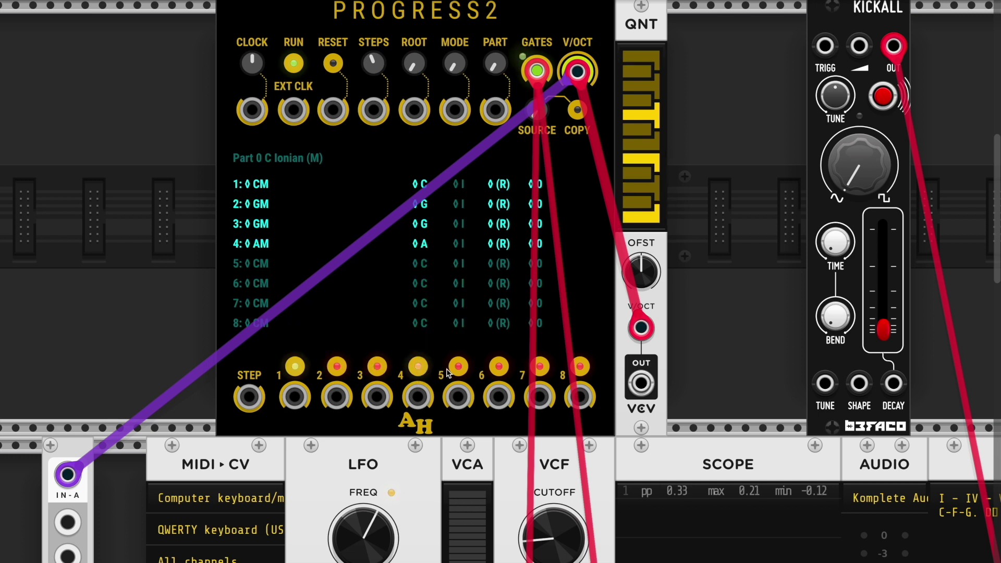
left_click(265, 248)
mouse_move(330, 266)
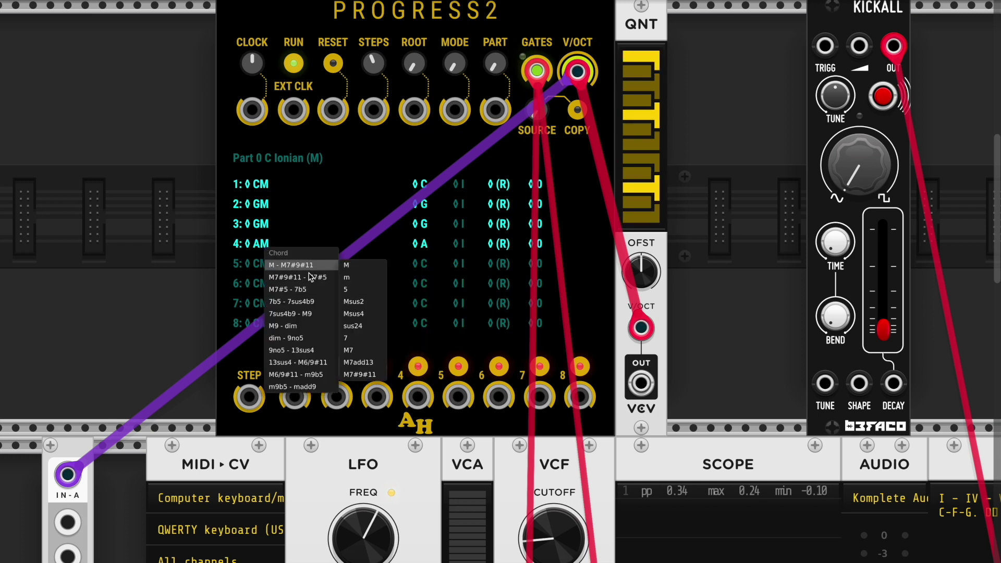
left_click(347, 277)
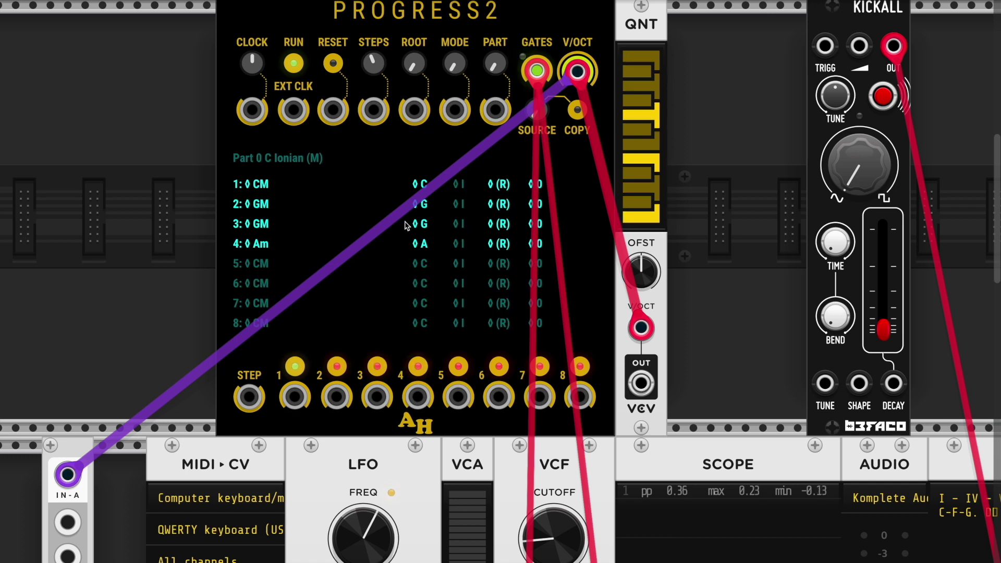
- Change step 2's root note to A, and set it back to G
left_click(425, 209)
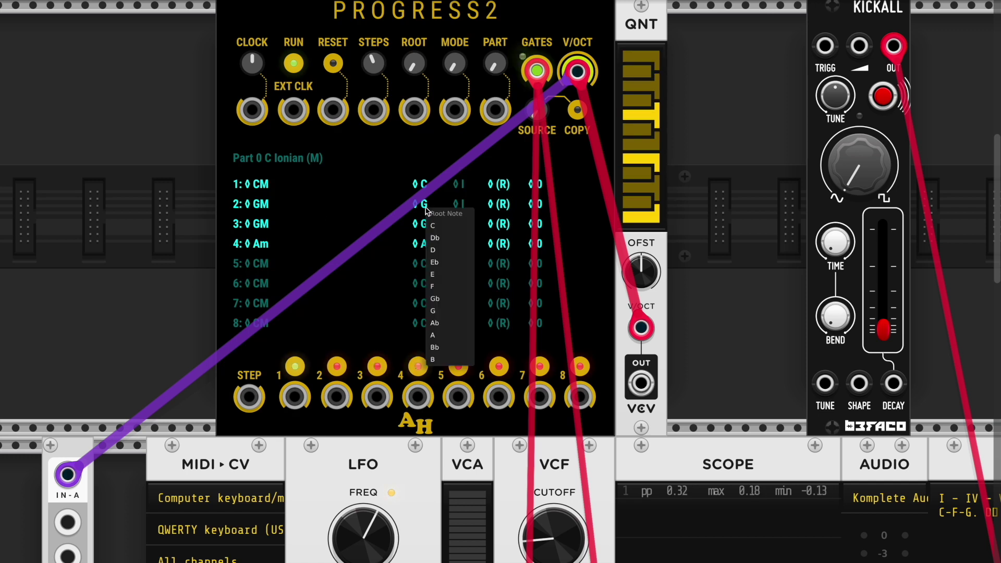
left_click(443, 336)
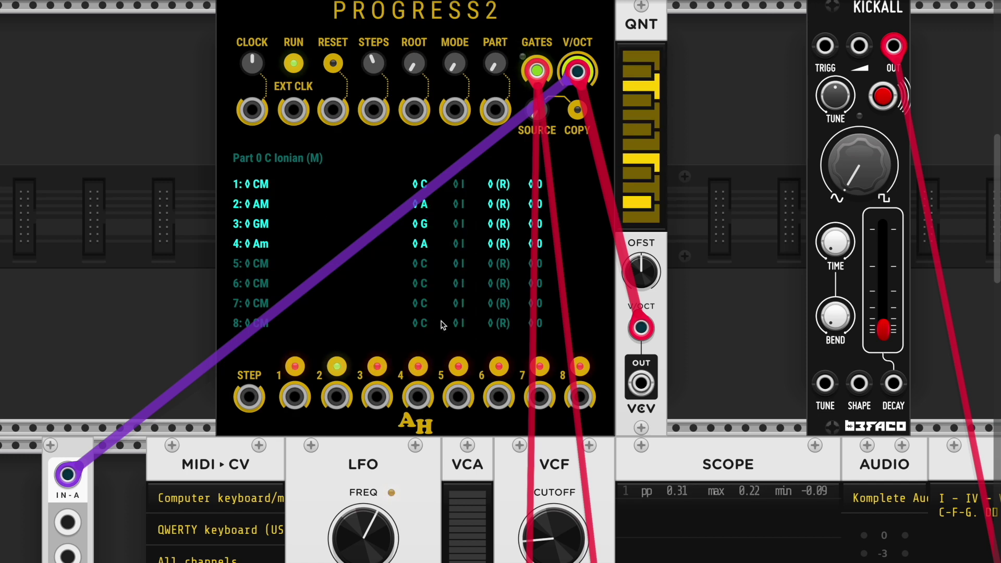
left_click(428, 208)
left_click(450, 311)
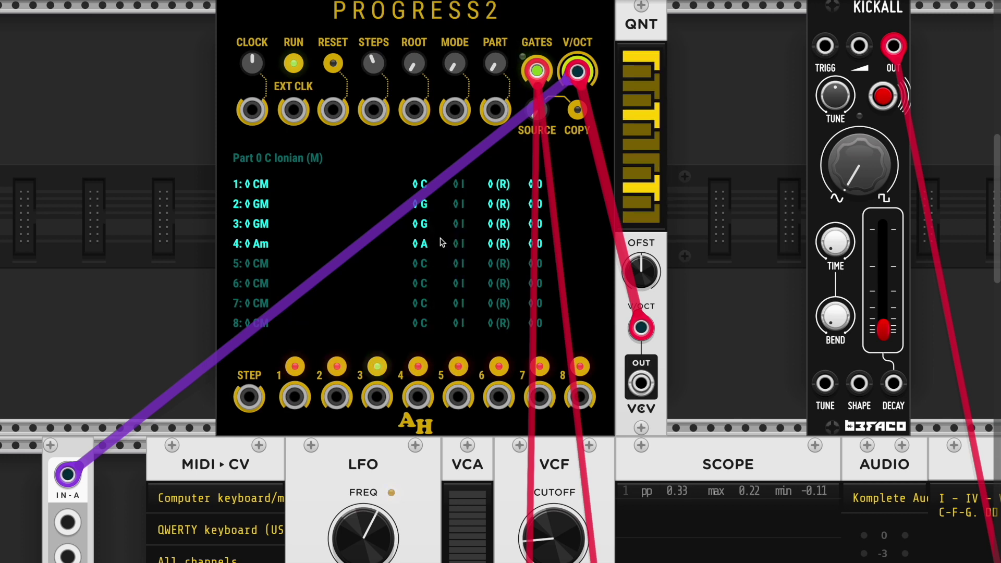
- Set Progress2 step 3 to root note A with a minor (m) chord
left_click(424, 223)
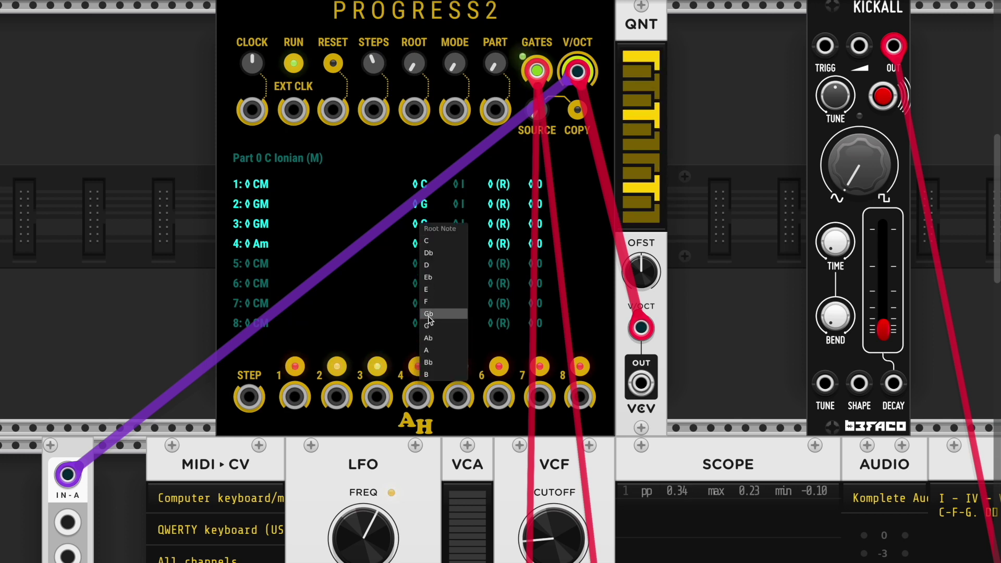
left_click(433, 350)
left_click(258, 228)
left_click(258, 228)
left_click(258, 228)
mouse_move(291, 256)
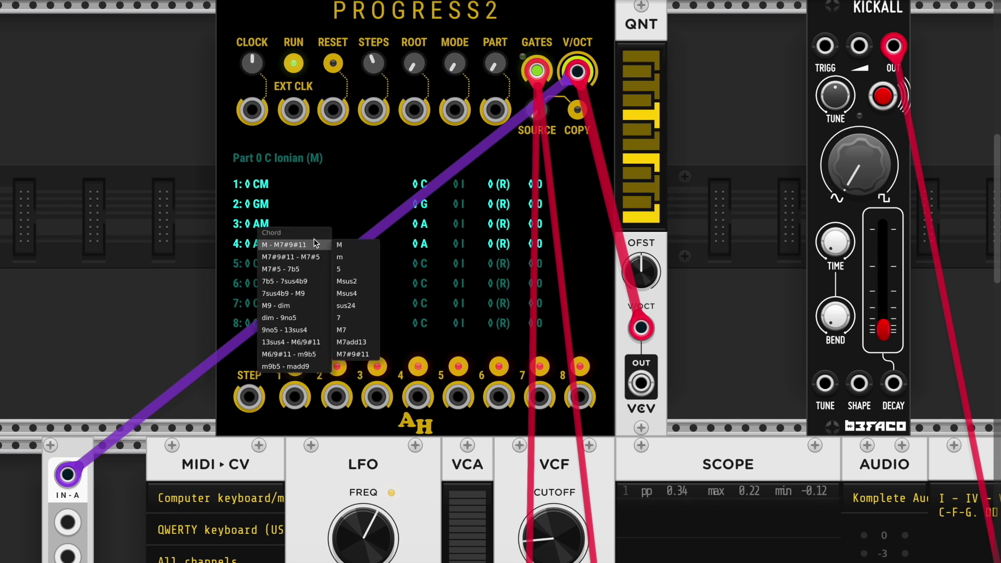
left_click(351, 257)
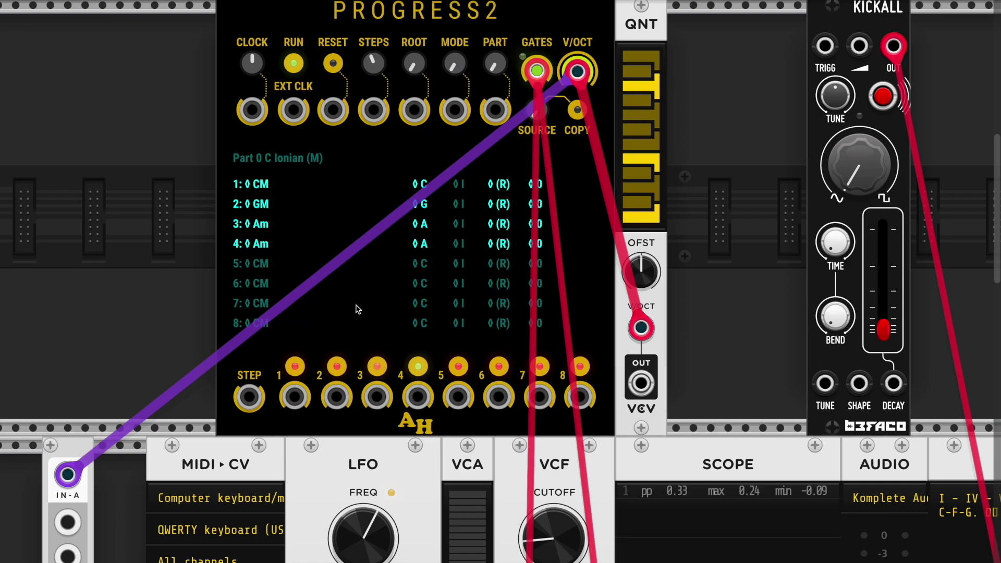
- Following the I-V-vi-IV entry in the notes, set step 4 to root note F with a major (M) chord
scroll(355, 308, "down", 10)
scroll(355, 308, "right", 10)
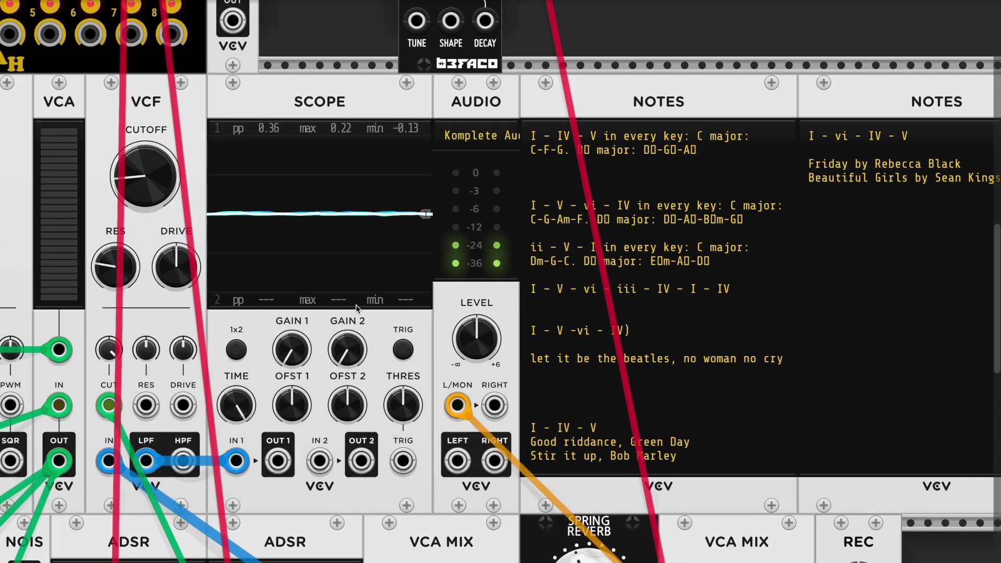
scroll(355, 304, "up", 10)
scroll(355, 305, "left", 6)
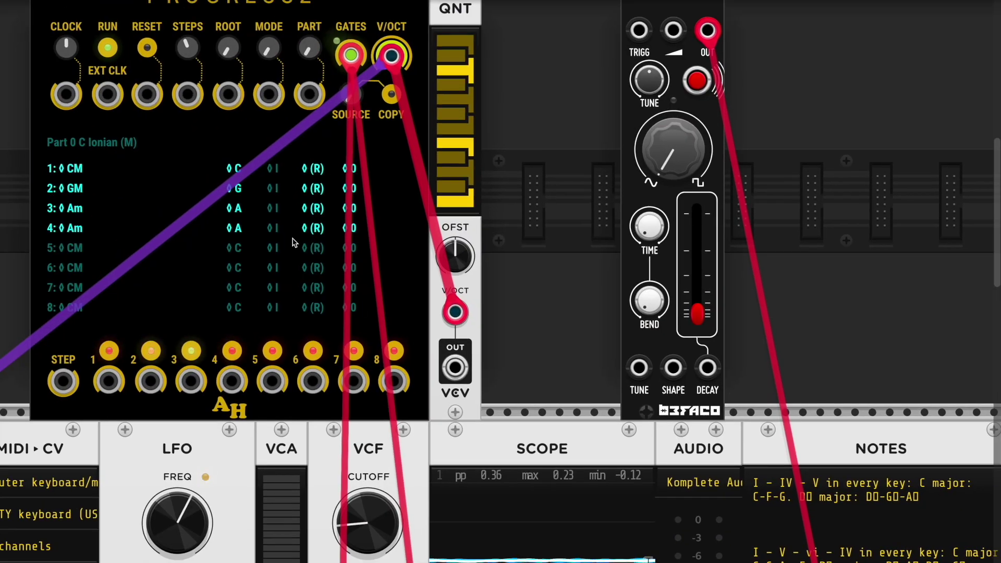
left_click(236, 227)
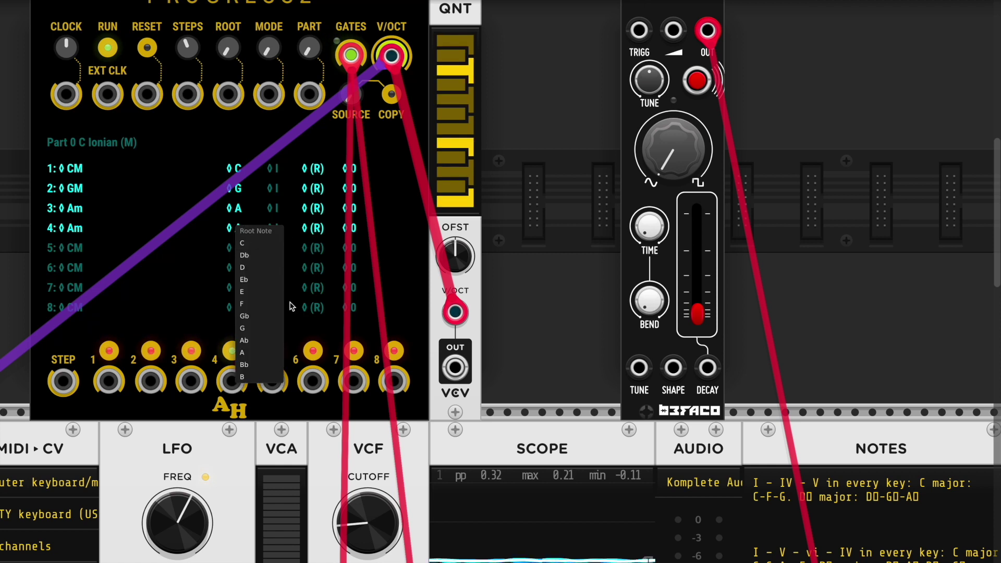
left_click(260, 304)
left_click(79, 230)
mouse_move(110, 248)
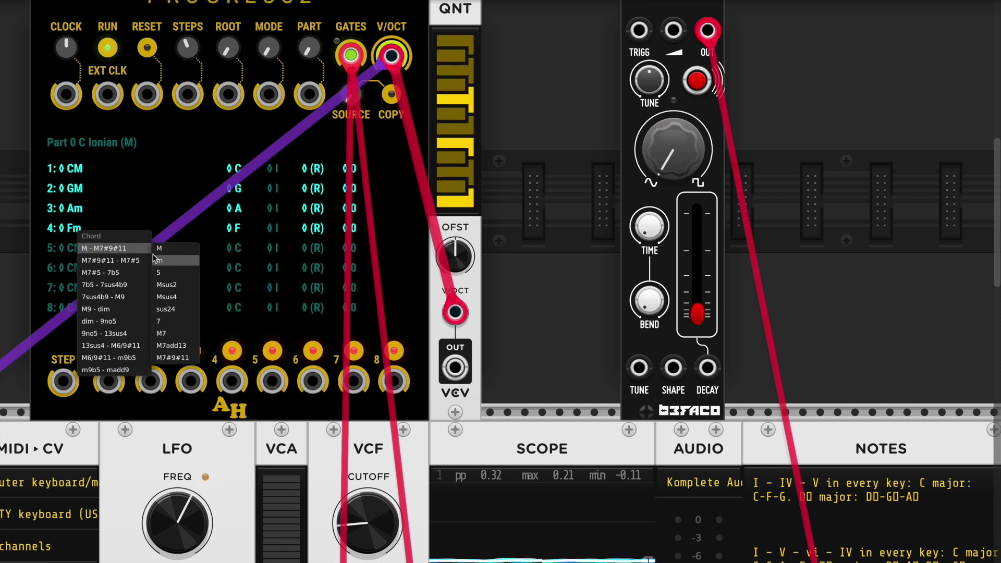
left_click(169, 250)
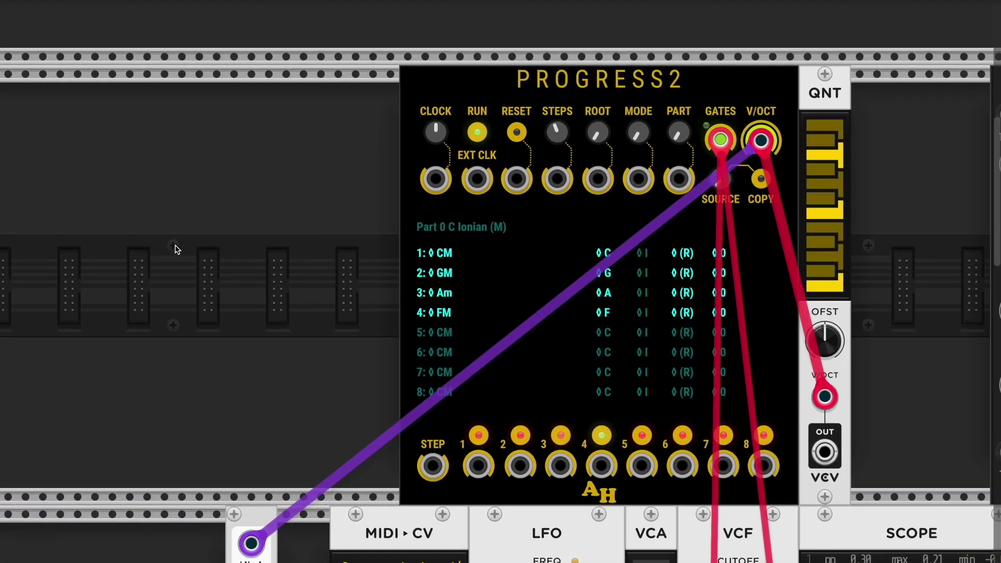
- Remove the cable linking Progress2's V/OCT output to the QNT quantizer's V/OCT input
scroll(176, 250, "right", 2)
scroll(175, 250, "right", 4)
scroll(176, 250, "down", 2)
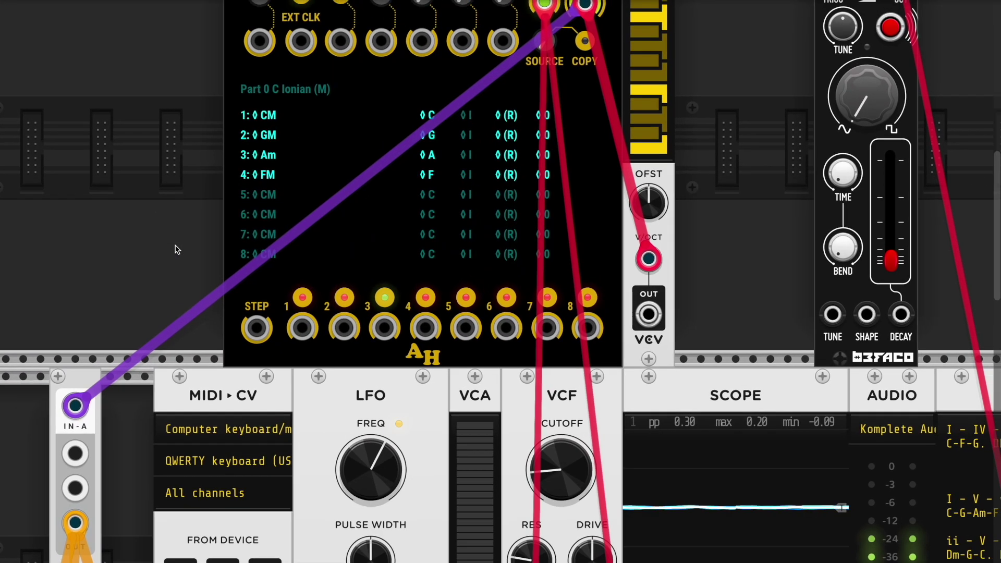
scroll(176, 250, "up", 2)
scroll(175, 250, "left", 1)
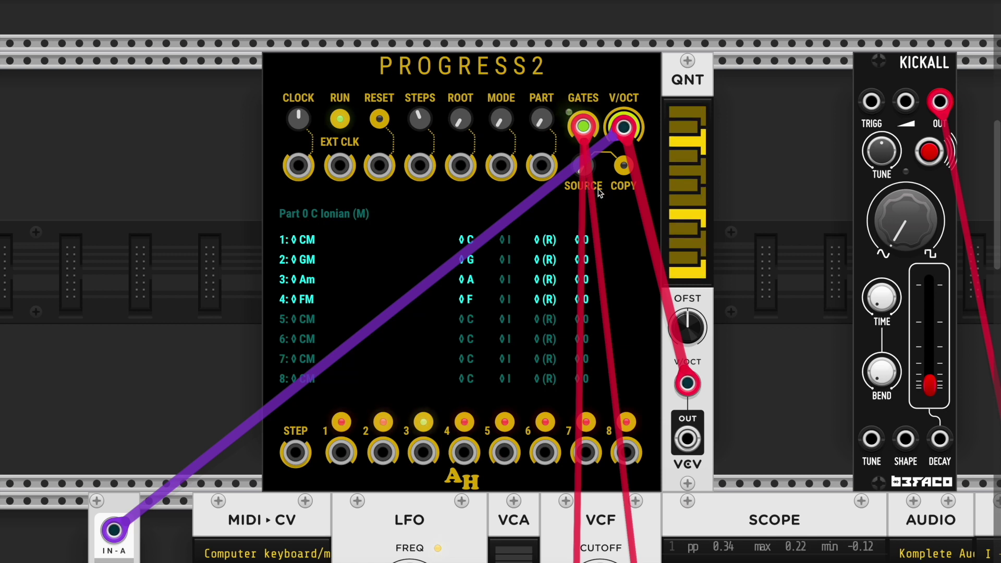
left_click_drag(623, 127, 636, 189)
- Try the purple IN-A cable on Progress2's step 1 and step 2 outputs, and return it to the V/OCT output
left_click_drag(624, 127, 339, 452)
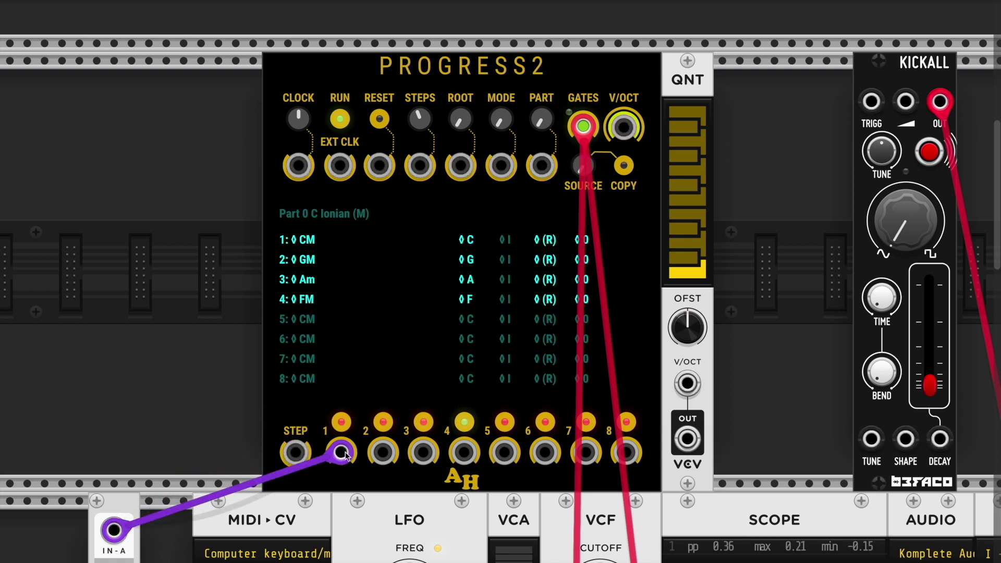
mouse_move(340, 452)
left_mouse_down()
mouse_move(490, 334)
mouse_move(341, 452)
left_mouse_up()
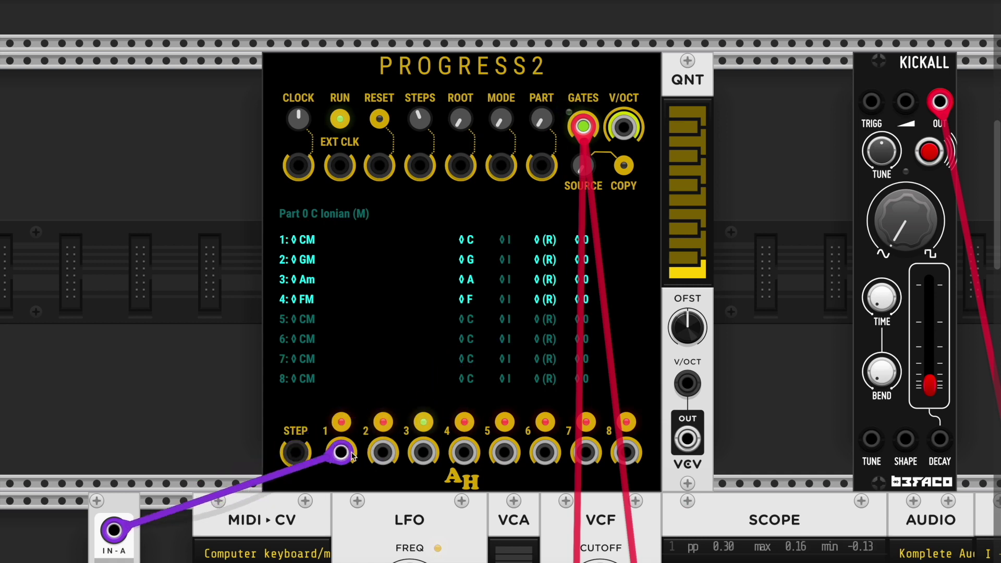
left_click_drag(341, 452, 383, 453)
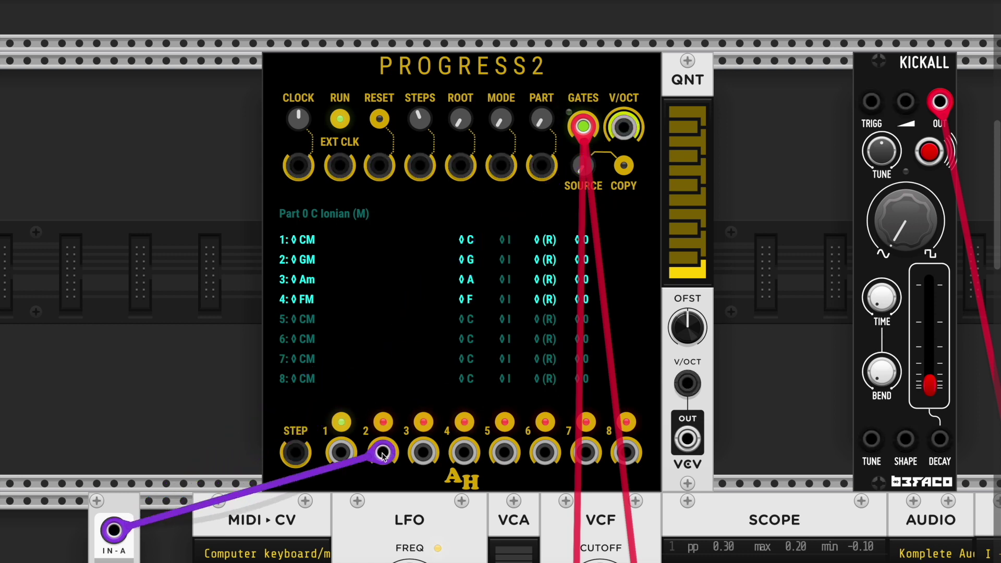
left_click_drag(383, 454, 625, 133)
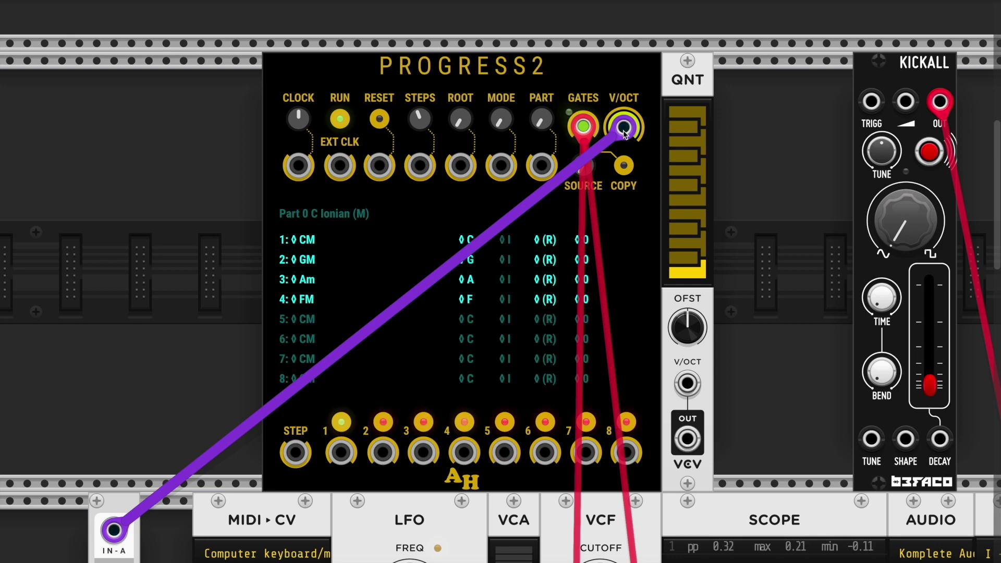
- Try the purple IN-A cable on Progress2's step 3 output, and return it to V/OCT
scroll(625, 136, "down", 5)
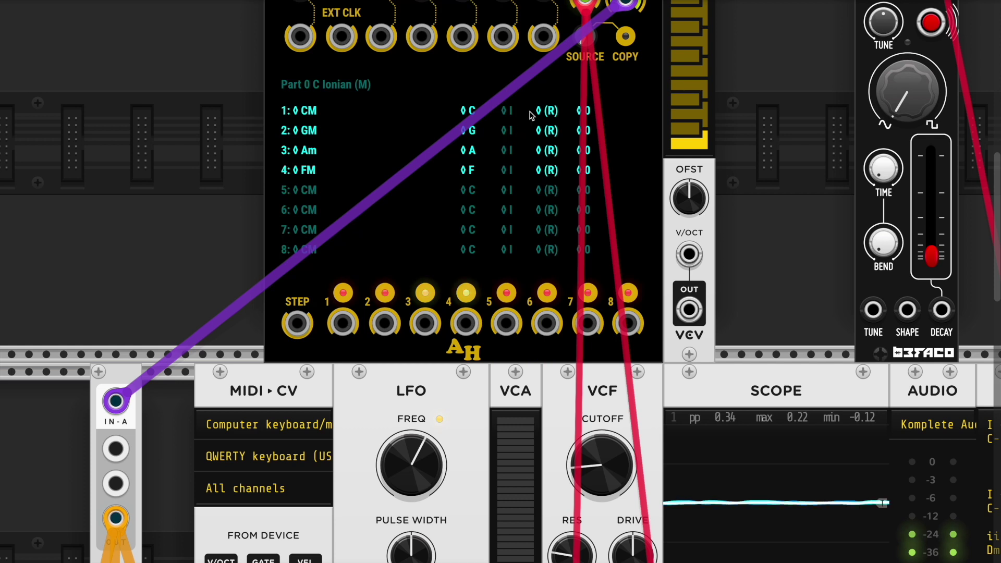
left_click_drag(625, 4, 425, 324)
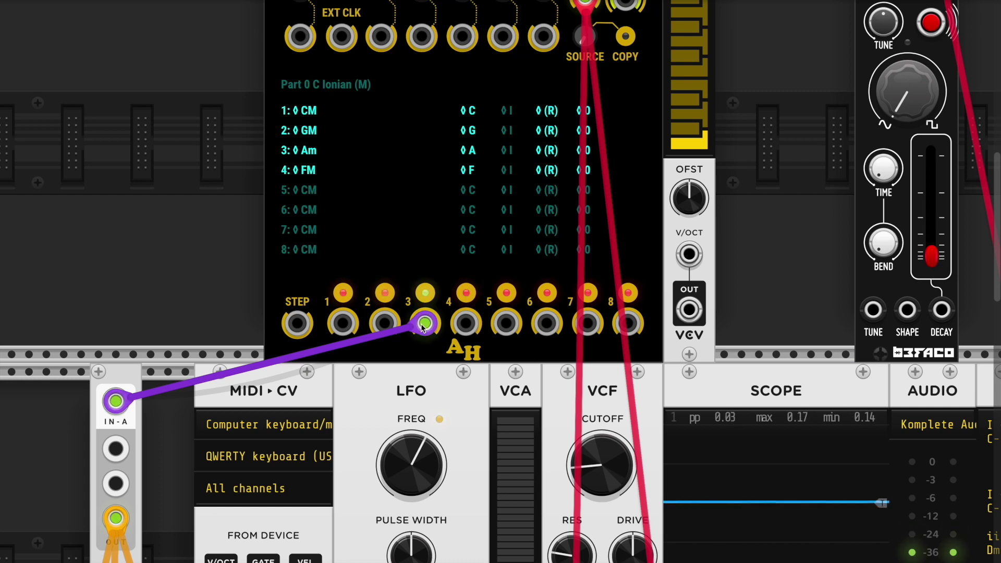
left_click_drag(424, 324, 625, 73)
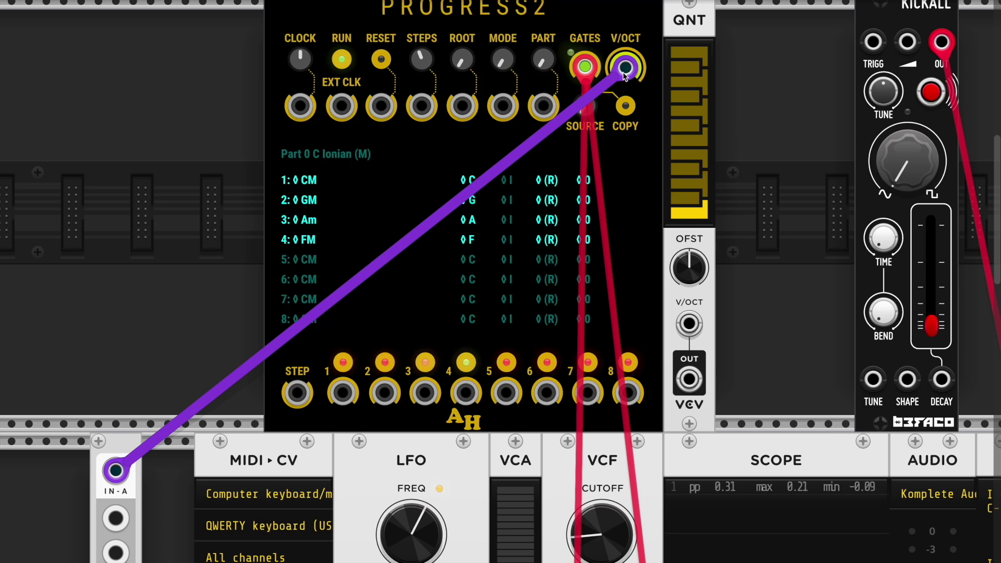
- Following the ii-V-I entry in the notes, reduce Progress2's step count to three
scroll(623, 77, "down", 5)
scroll(623, 77, "right", 10)
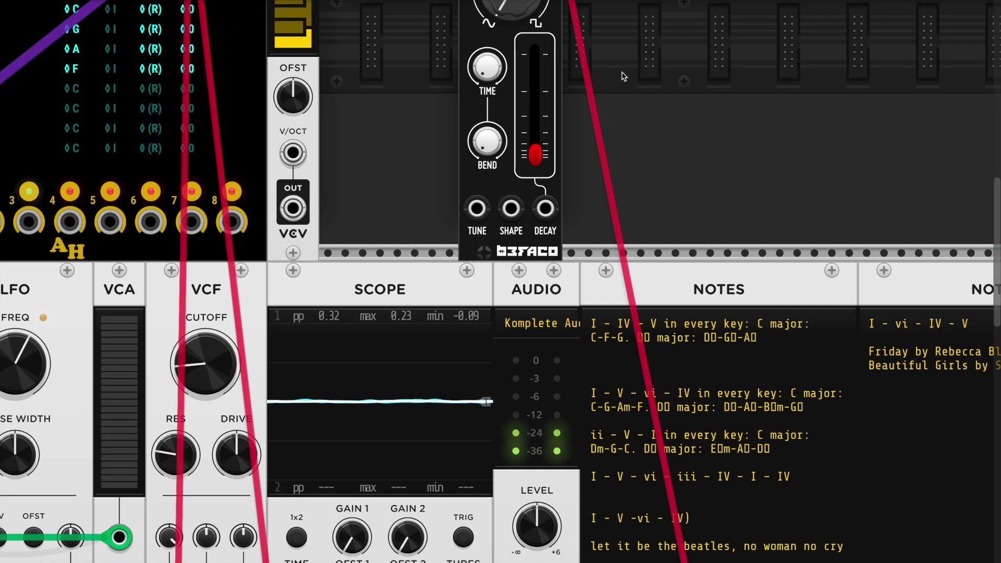
scroll(624, 77, "down", 3)
scroll(624, 77, "right", 4)
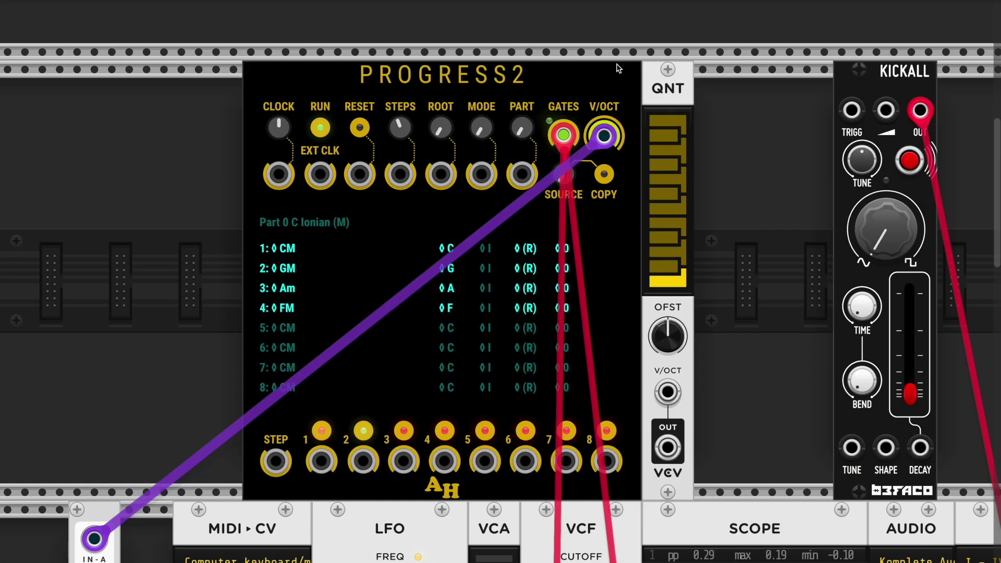
mouse_move(414, 131)
left_mouse_down()
mouse_move(414, 156)
mouse_move(401, 127)
left_mouse_up()
- Set step 1 of Progress2 to root note D with a minor (m) chord
left_click(284, 248)
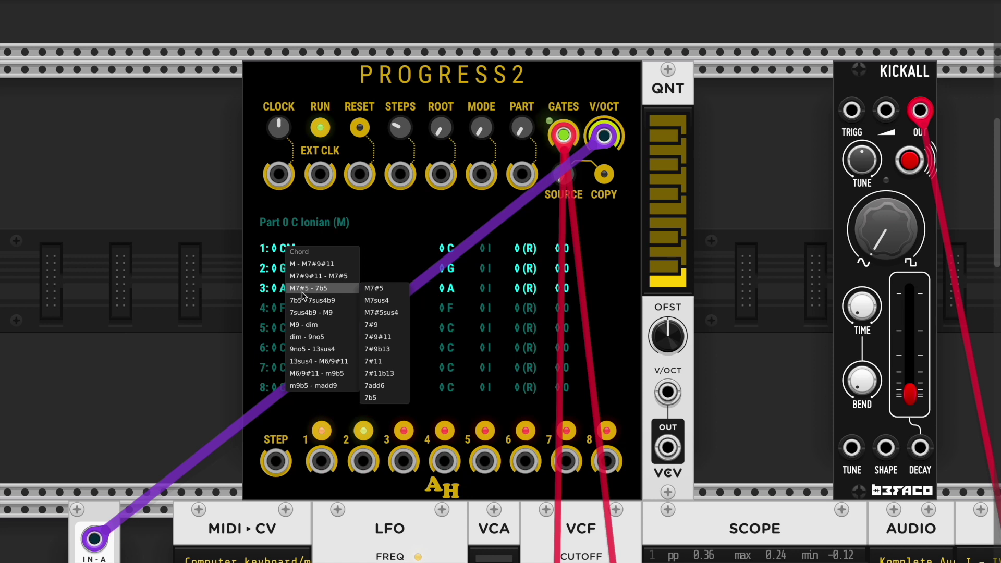
left_click(430, 219)
left_click(445, 248)
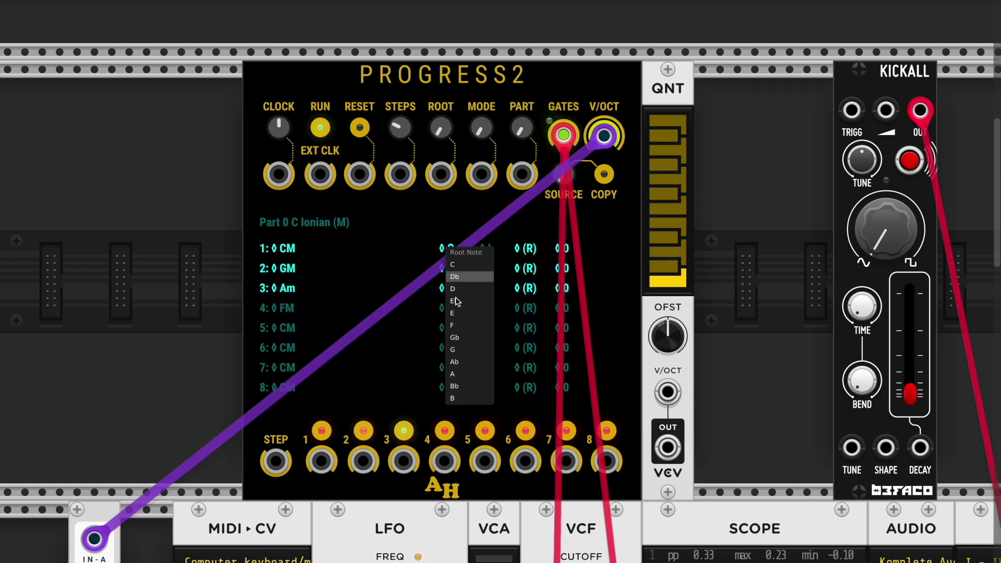
left_click(463, 292)
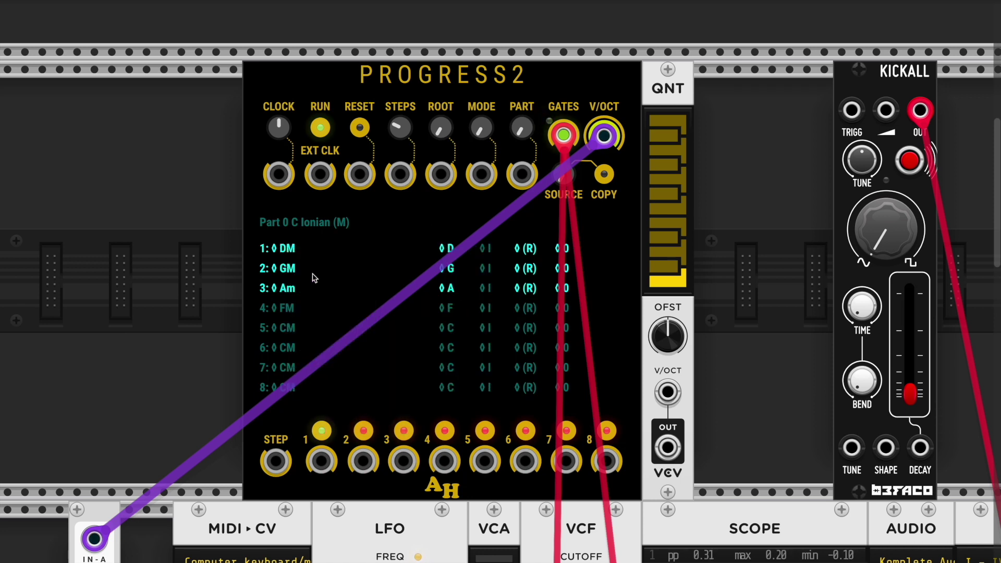
left_click(292, 249)
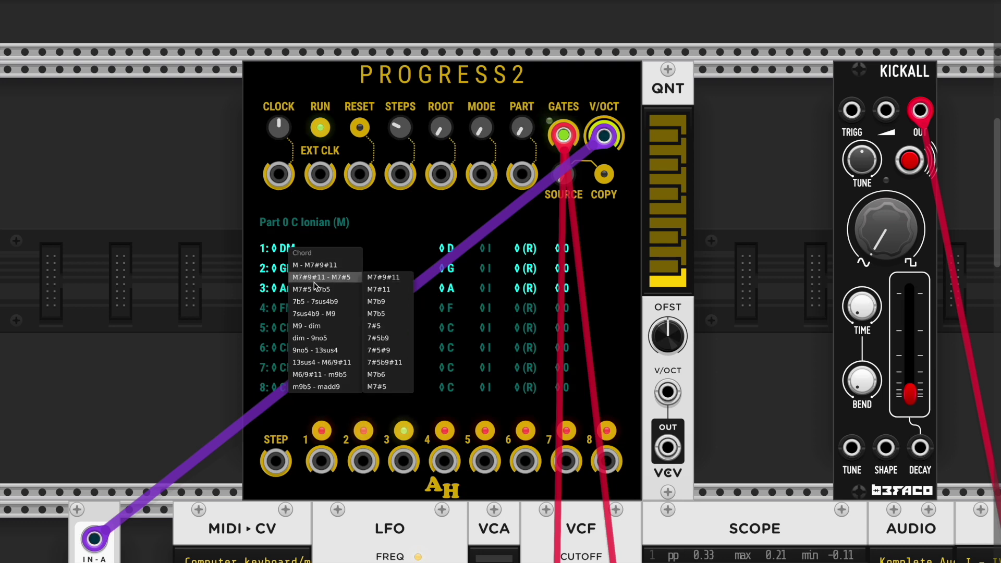
mouse_move(352, 270)
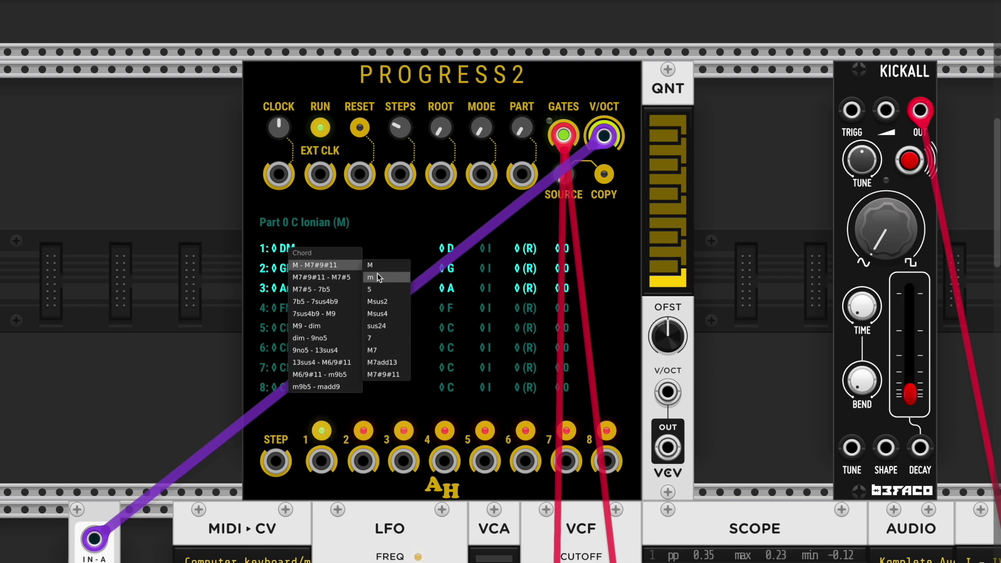
left_click(369, 278)
left_click(286, 269)
mouse_move(333, 284)
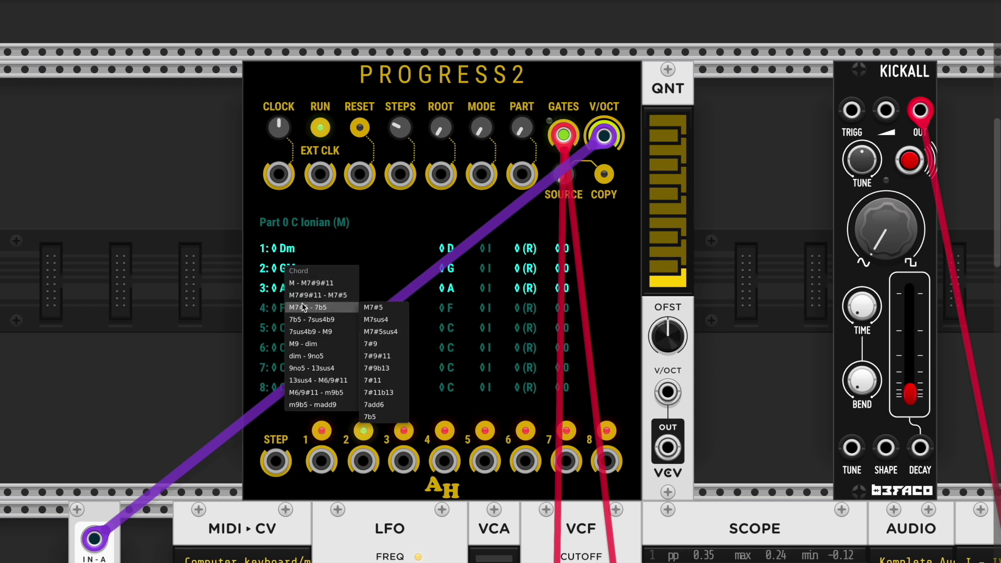
left_click(325, 254)
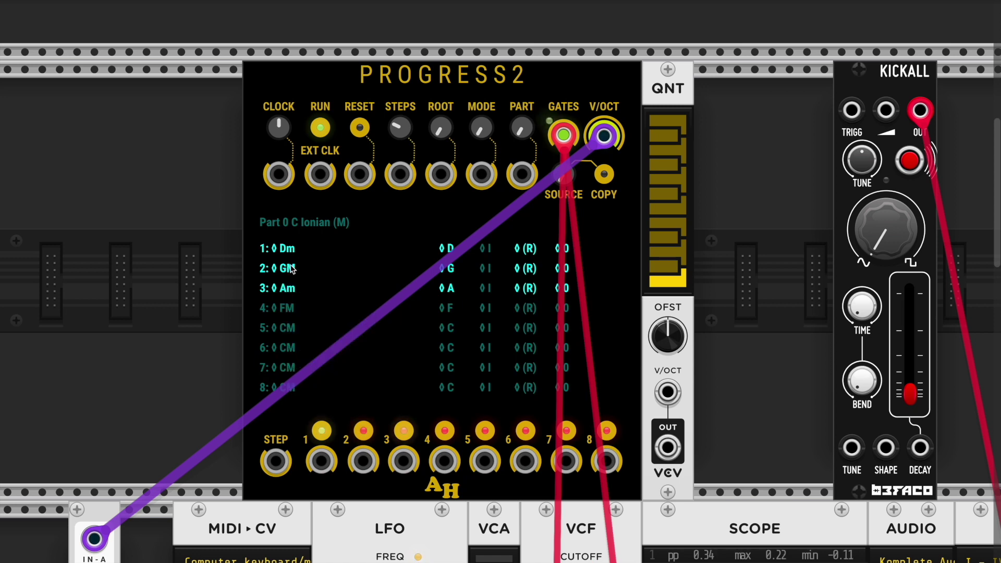
- Set step 3 of Progress2 to root note C with a major (M) chord
left_click(452, 296)
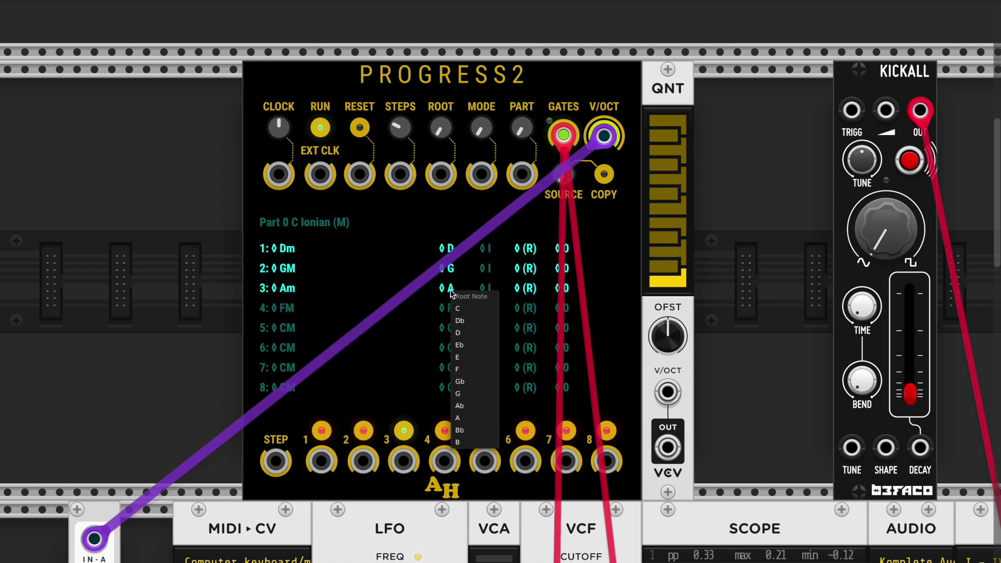
left_click(463, 317)
left_click(286, 288)
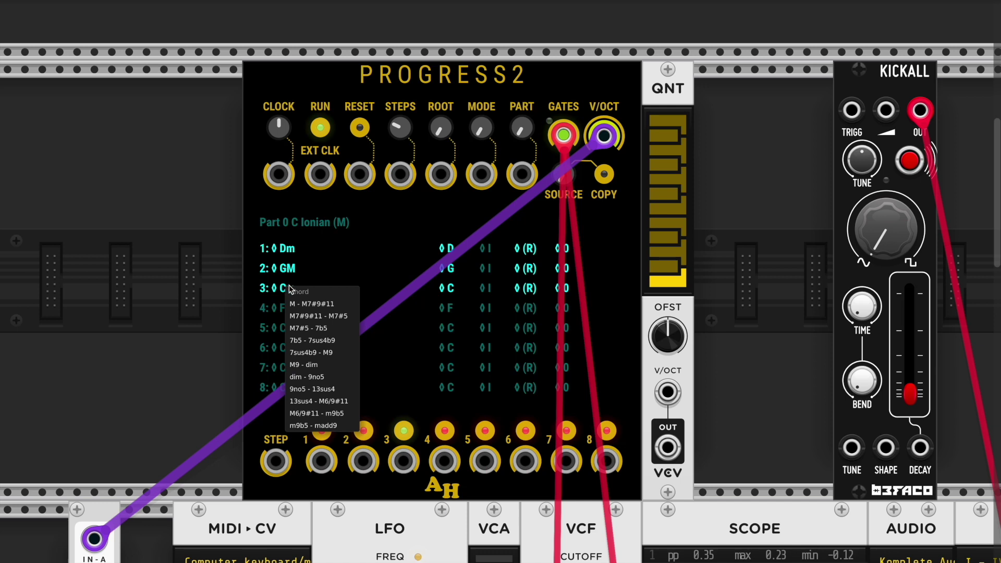
mouse_move(308, 302)
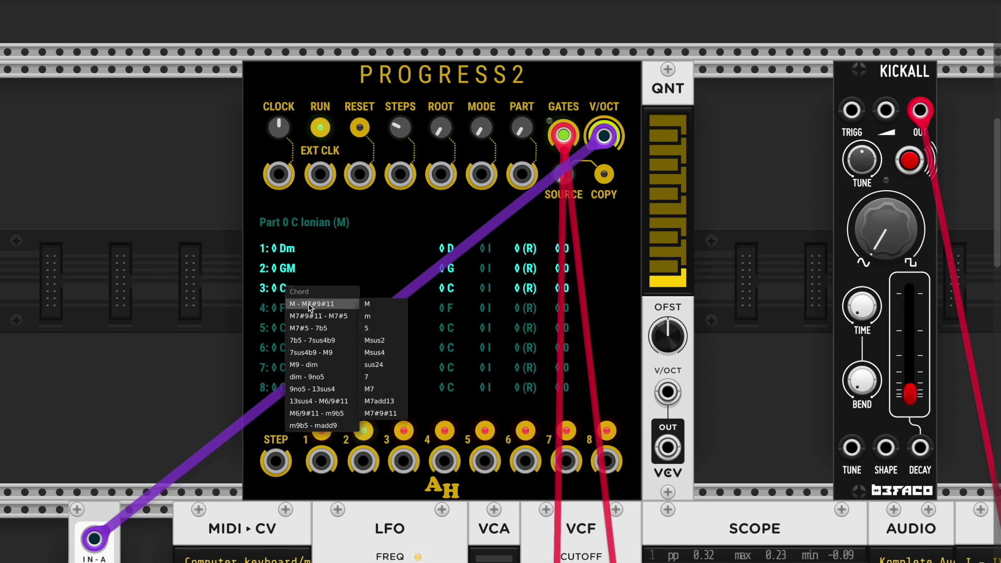
left_click(368, 306)
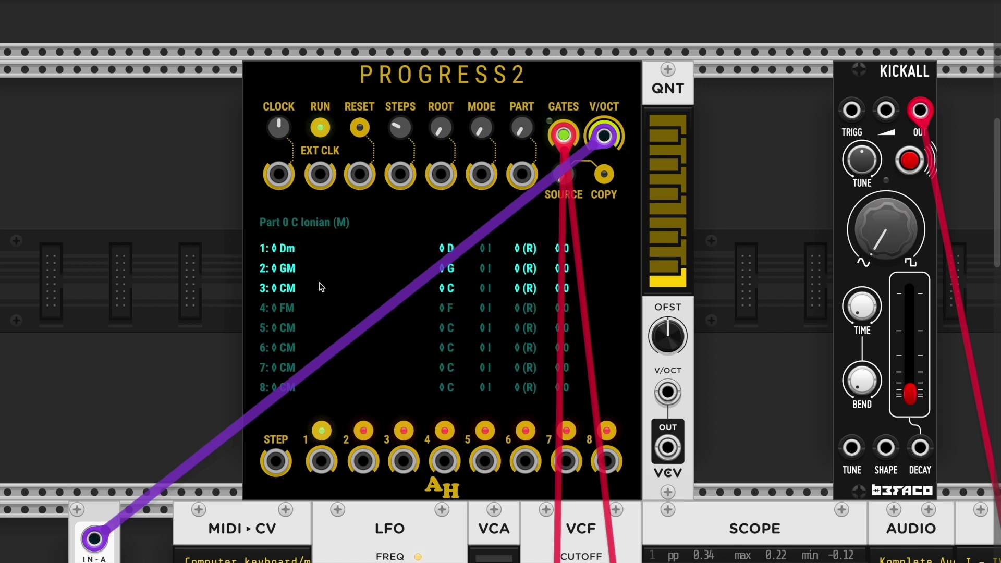
- Connect the QNT quantizer's V/OCT input to Progress2's V/OCT output with a cable
left_click_drag(667, 392, 624, 179)
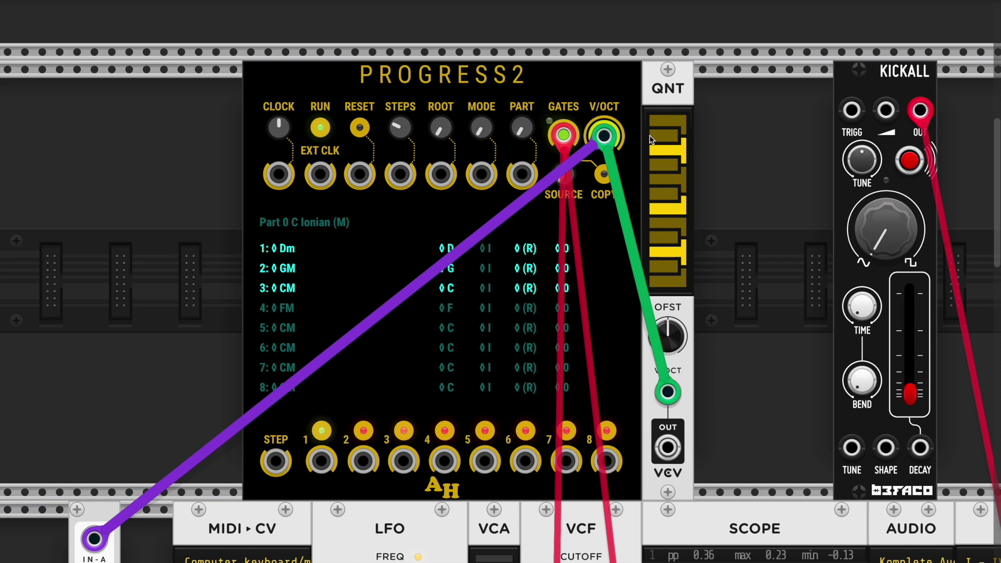